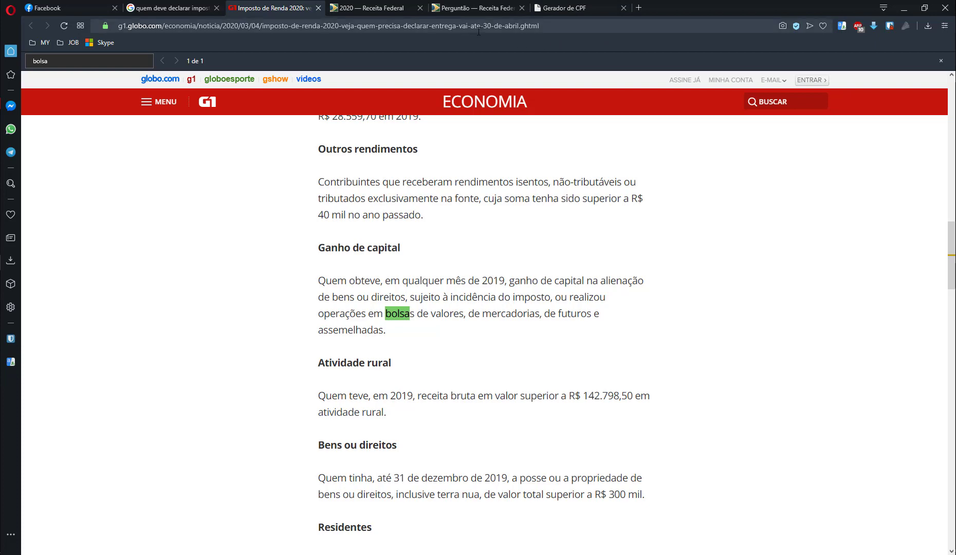
- View the Perguntão page on the Receita Federal site
left_click(473, 15)
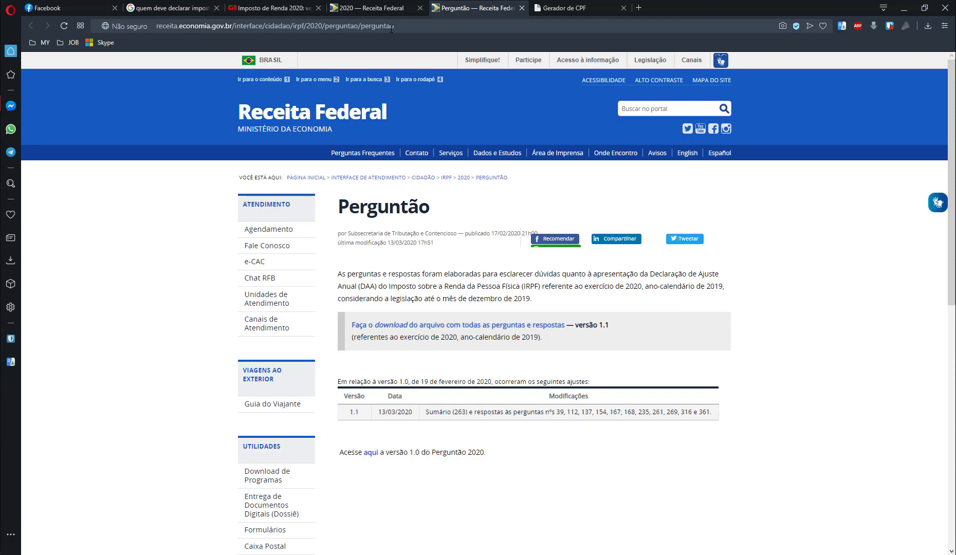
left_click(903, 12)
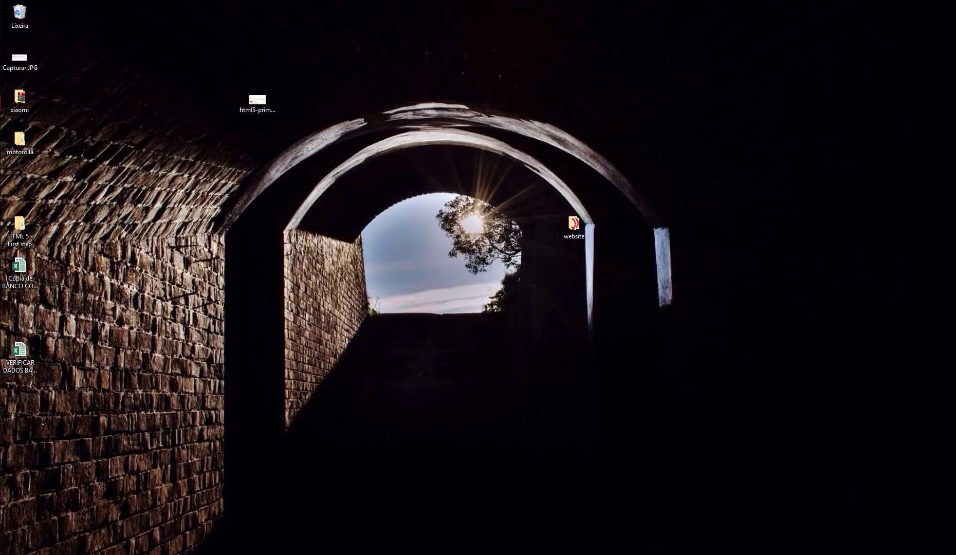
left_click(0, 103)
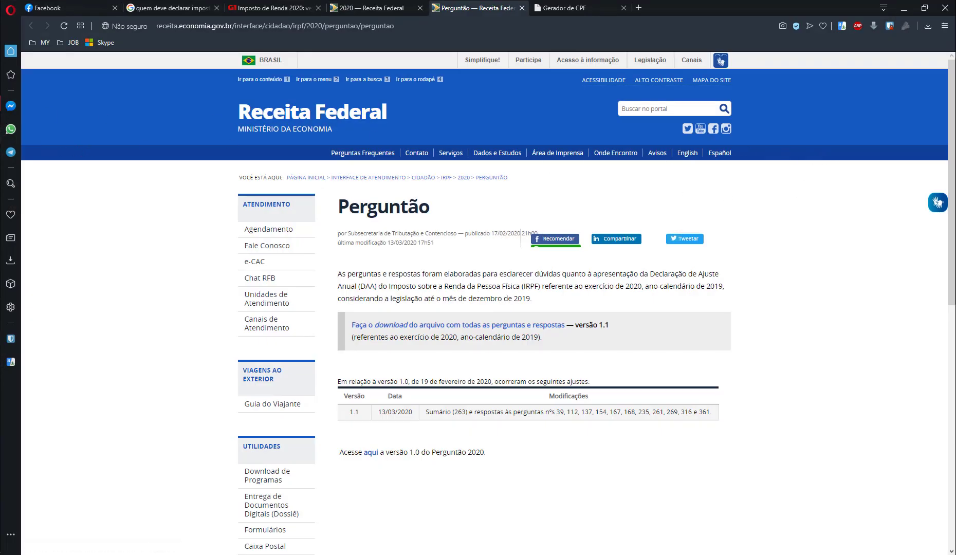
- Switch to IRPFbolsa and reopen its Imposto de renda report showing Bens e direitos
left_click(0, 238)
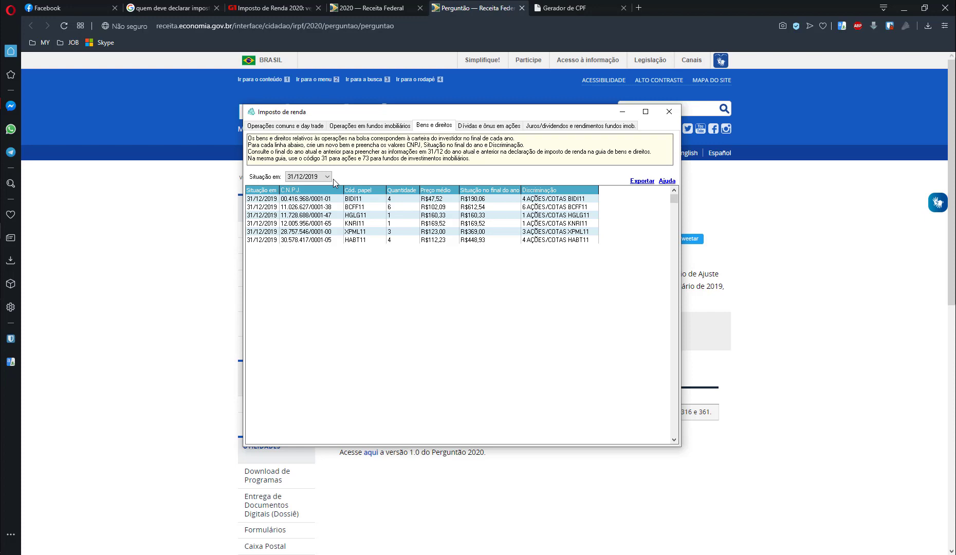
left_click(669, 112)
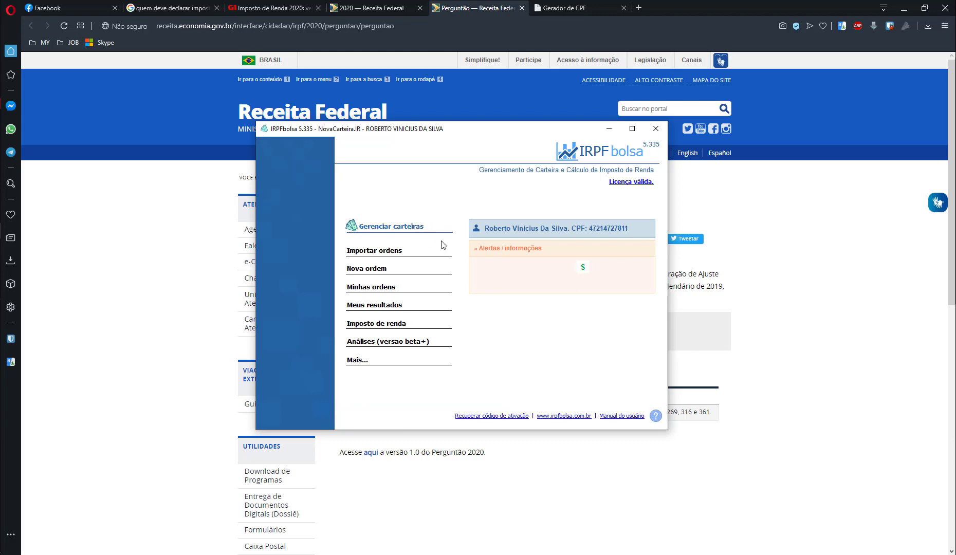
left_click(396, 328)
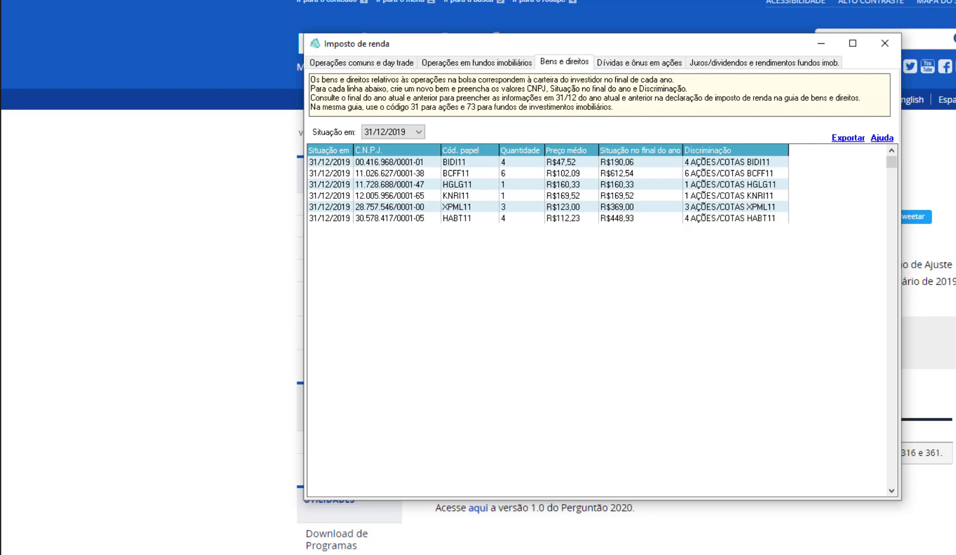
- Switch to the income tax declaration program and open its Bens e Direitos form
left_click(2, 230)
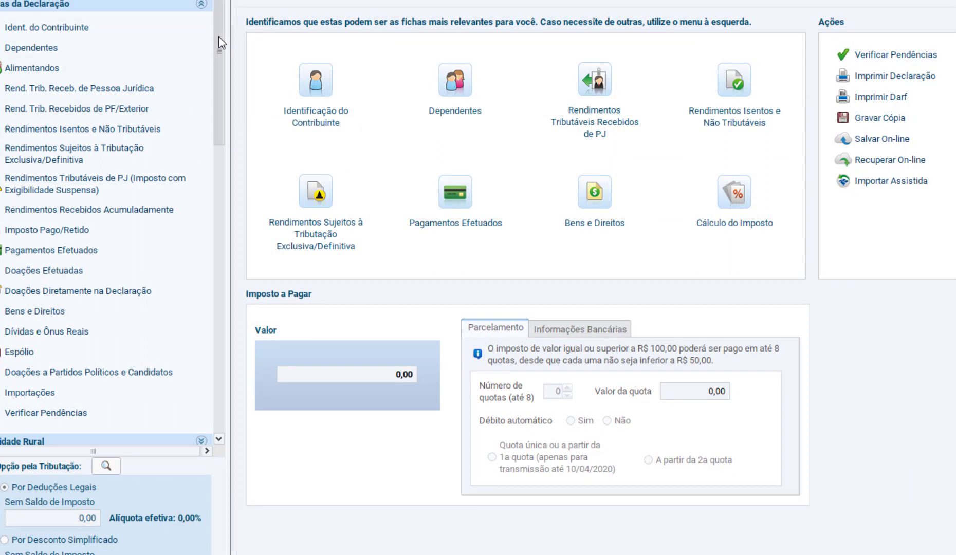
left_click(43, 313)
- Bring IRPFbolsa's Imposto de renda window in front of the declaration and position it so the whole holdings table is visible
key("alt+Tab")
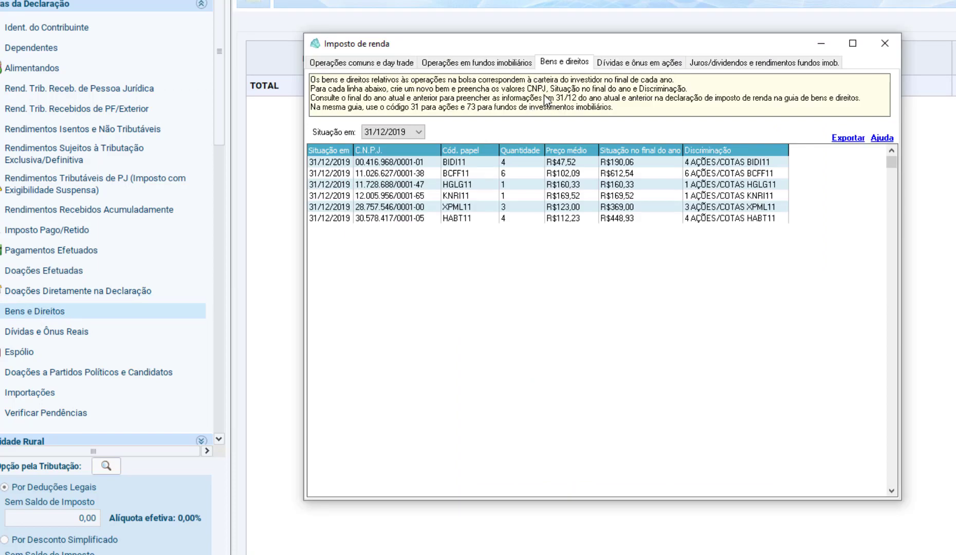
left_click_drag(561, 51, 628, 109)
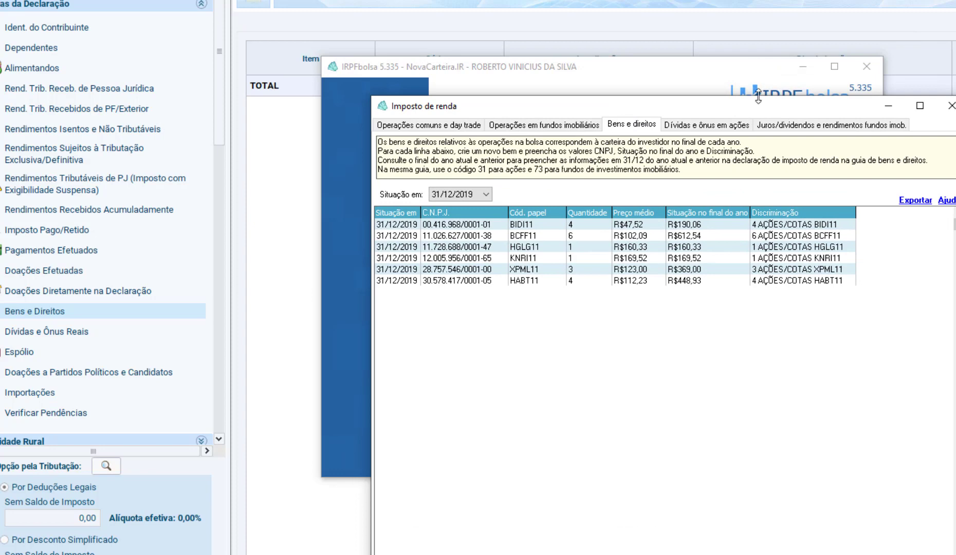
left_click(797, 67)
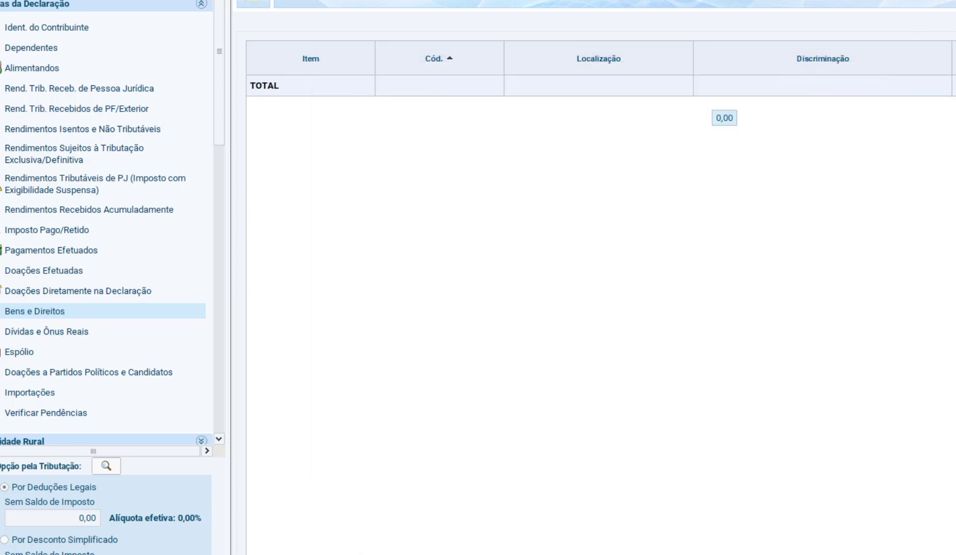
key("alt+Tab")
left_click(935, 250)
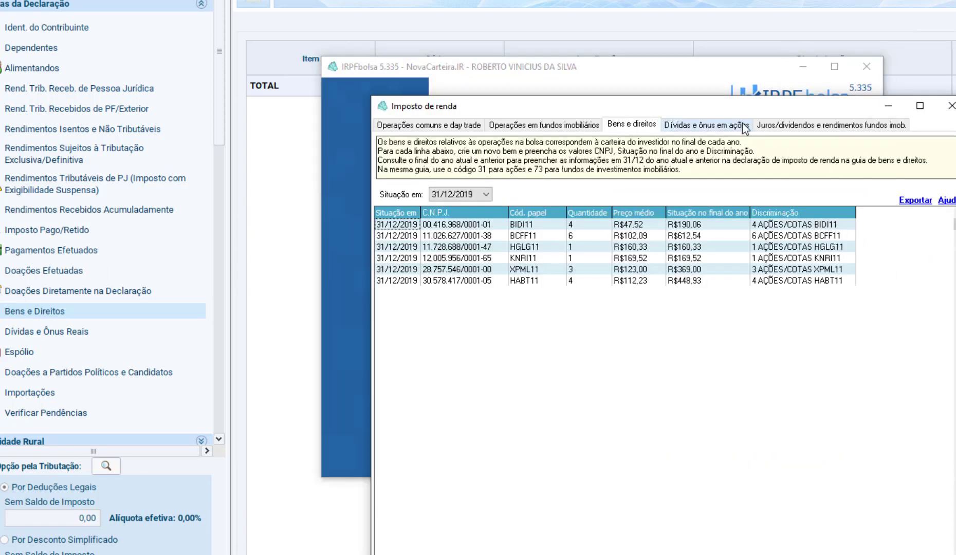
left_click_drag(724, 103, 680, 69)
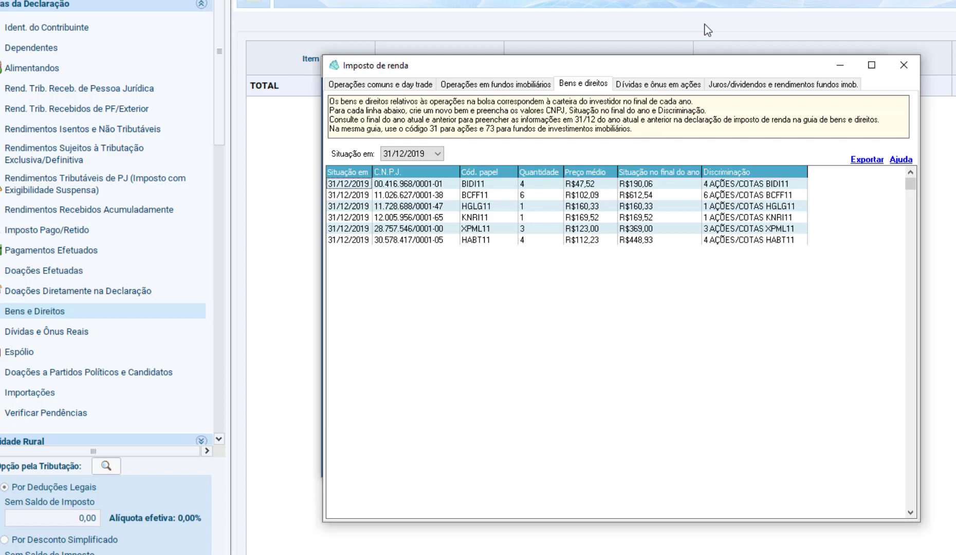
left_click(592, 198)
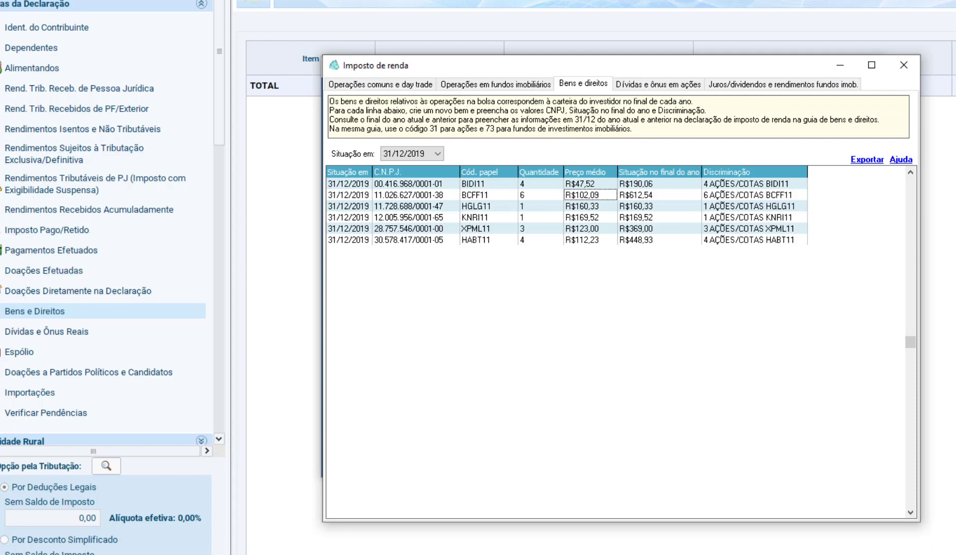
- Create a new asset entry in Bens e Direitos and check IRPFbolsa's instructions for the asset code of real estate funds
key("alt+Tab")
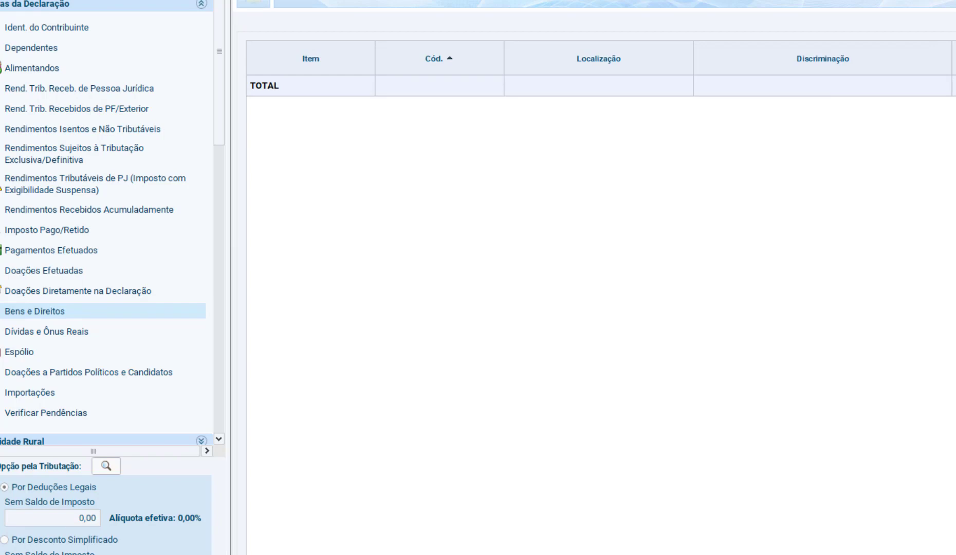
left_click(720, 554)
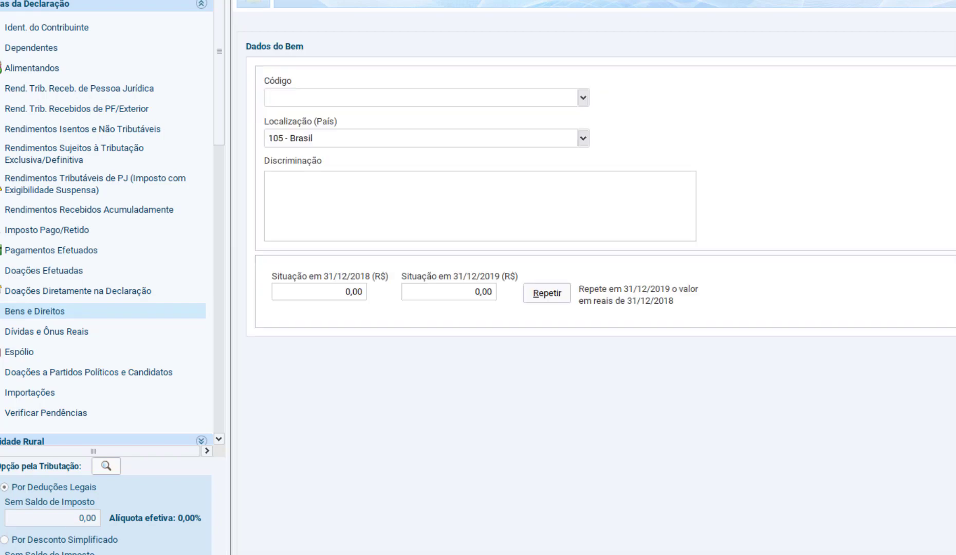
key("alt+Tab")
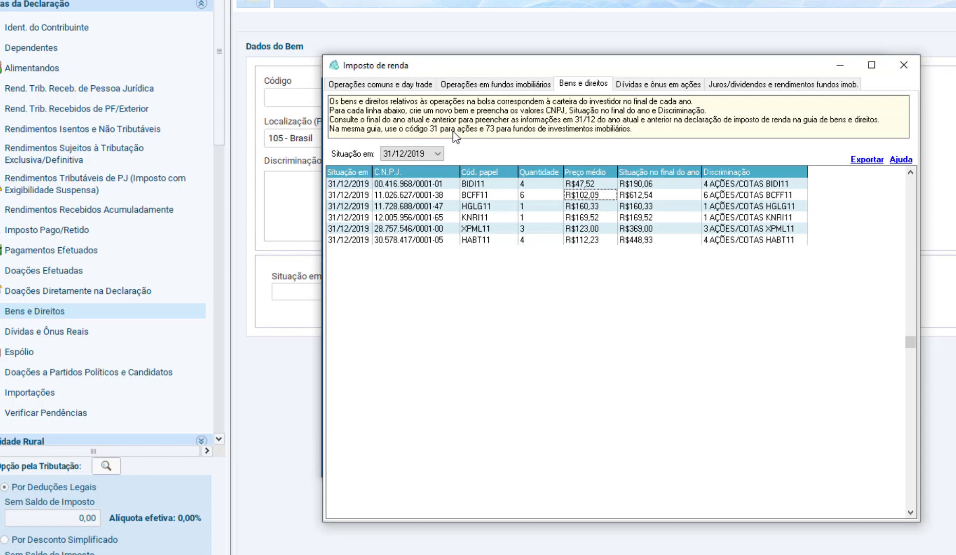
left_click(575, 85)
left_click(478, 185)
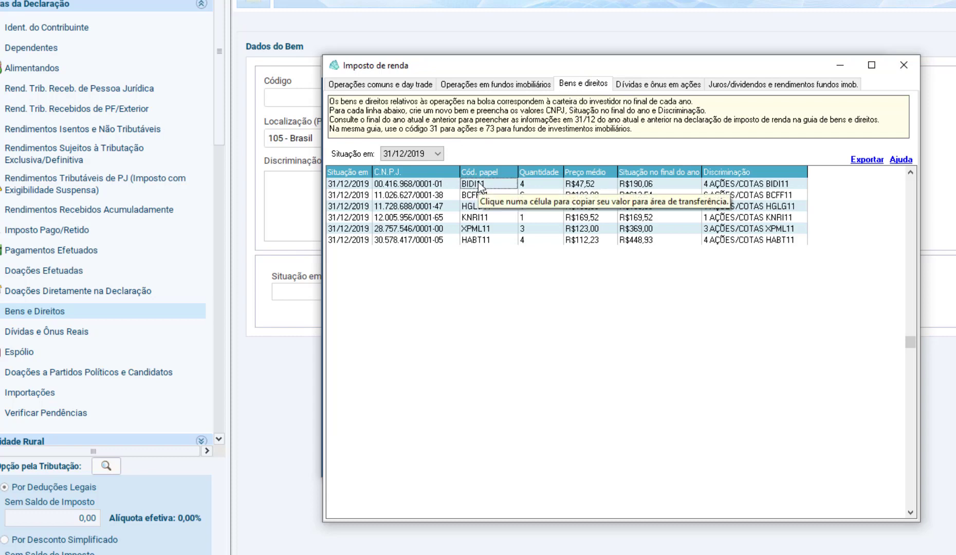
left_click(432, 129)
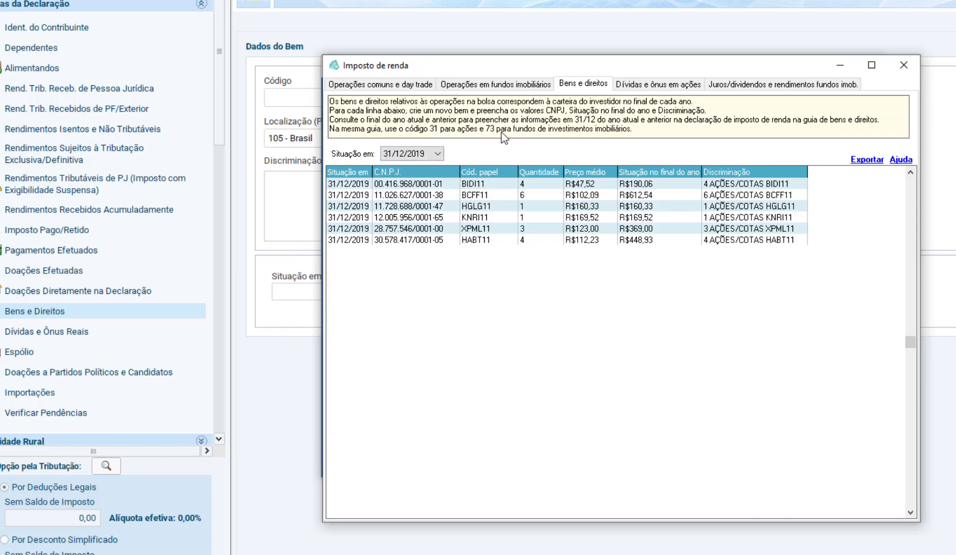
- Set the new asset's code to 73 - Fundo de Investimento Imobiliário and its owner to Titular
left_click(286, 98)
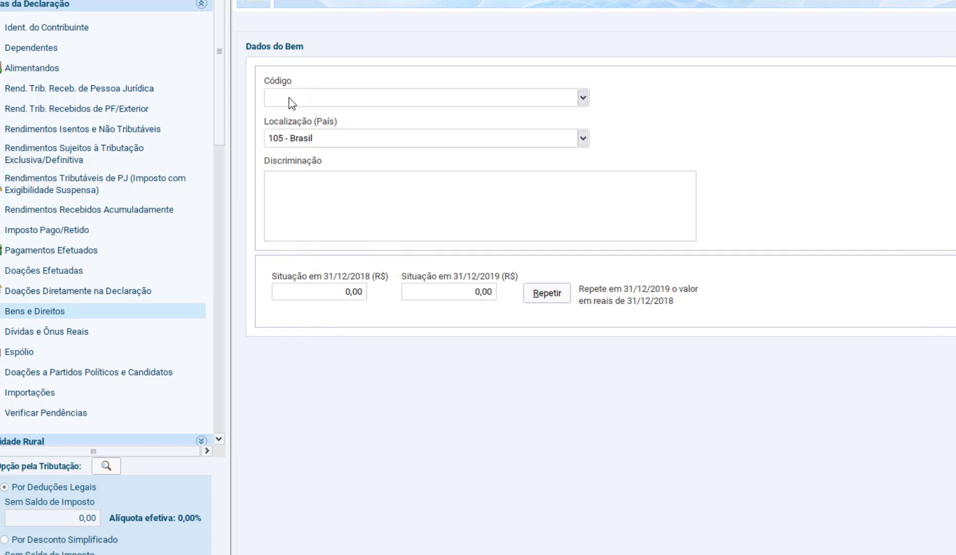
type("73")
left_click(318, 115)
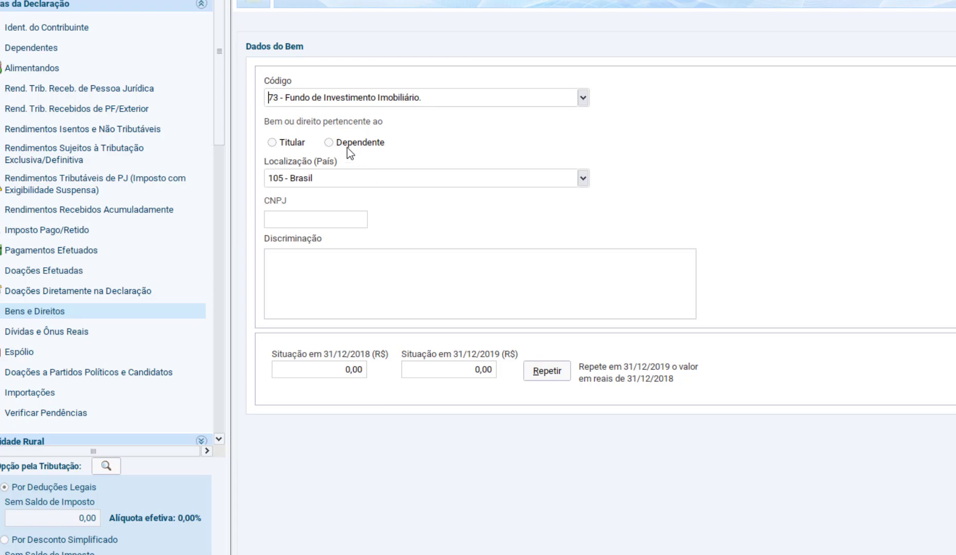
left_click(282, 144)
- Copy the BCFF11 fund's CNPJ from IRPFbolsa into the asset's CNPJ field
left_click(309, 221)
key("alt+Tab")
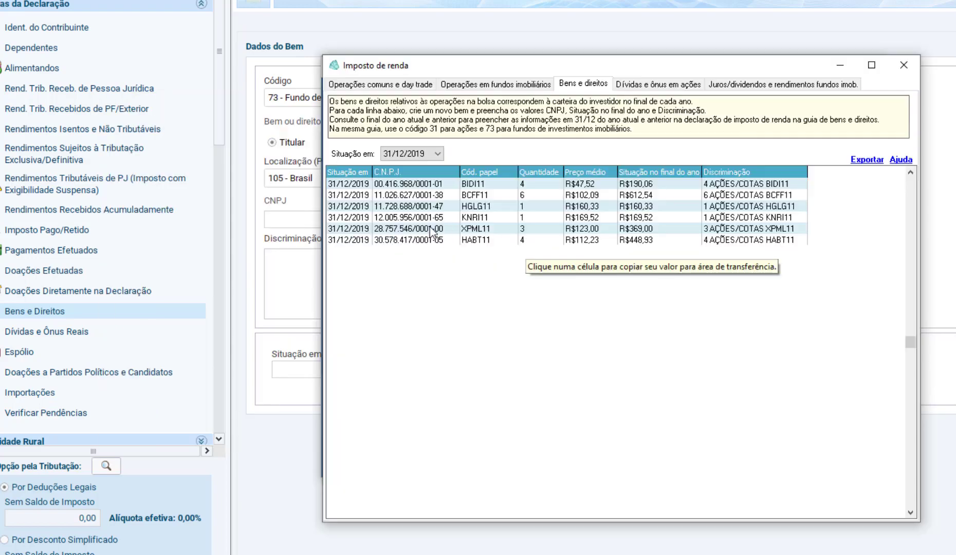
left_click(407, 186)
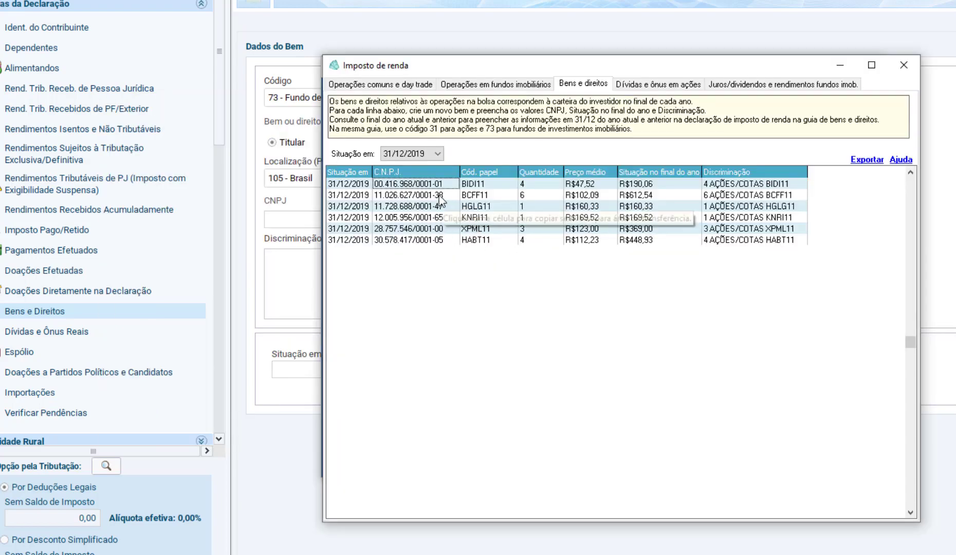
key("alt+Tab")
left_click(316, 219)
key("ctrl+v")
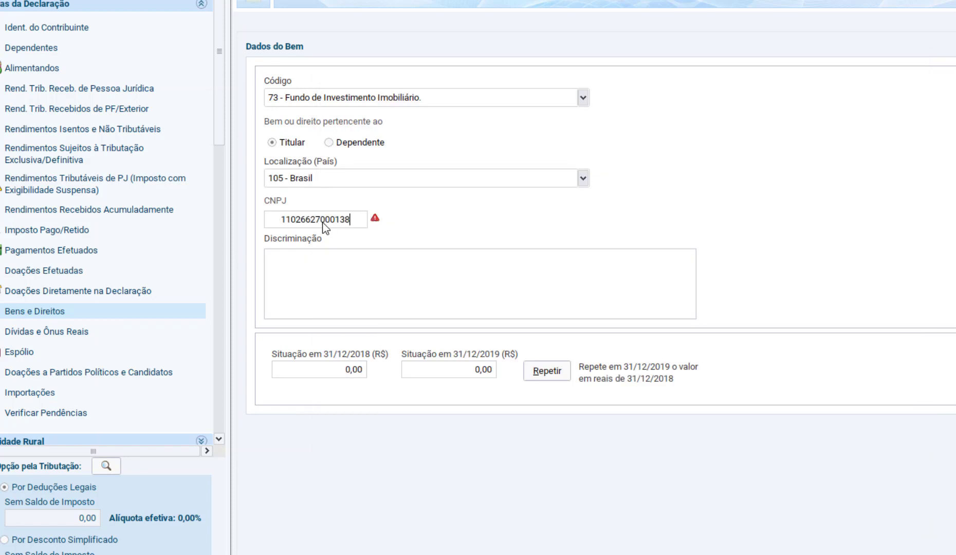
- Copy the ticker BCFF11 from IRPFbolsa into the asset's Discriminação field
left_click(352, 265)
key("alt+Tab")
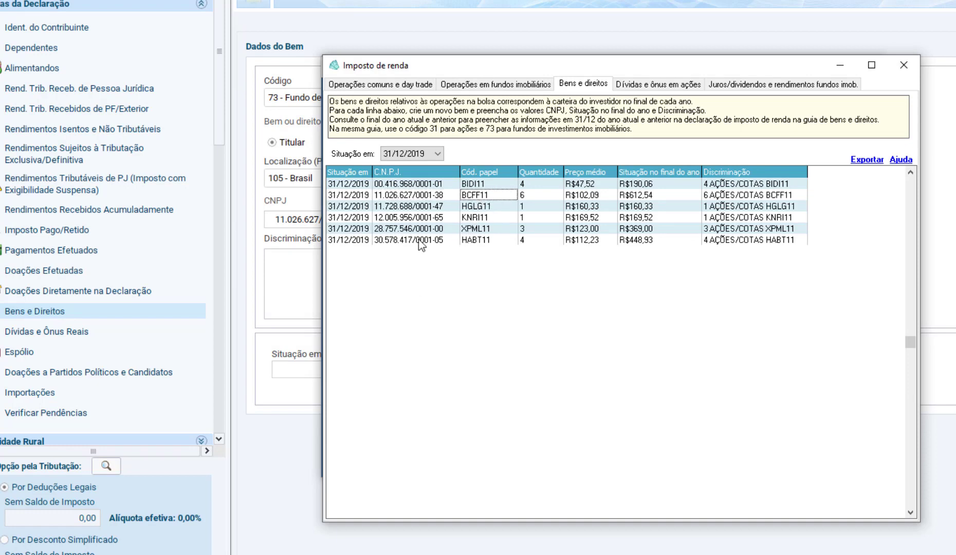
left_click(304, 267)
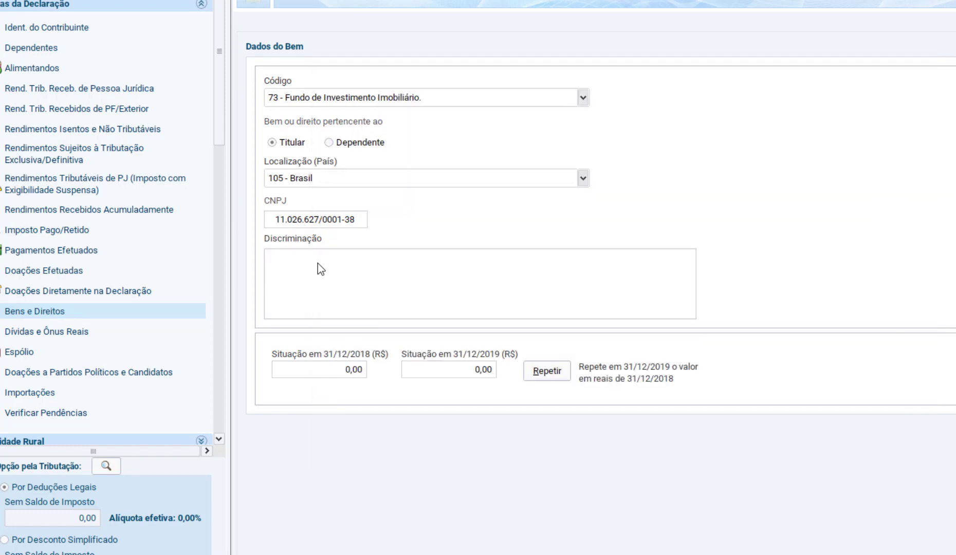
key("alt+Tab")
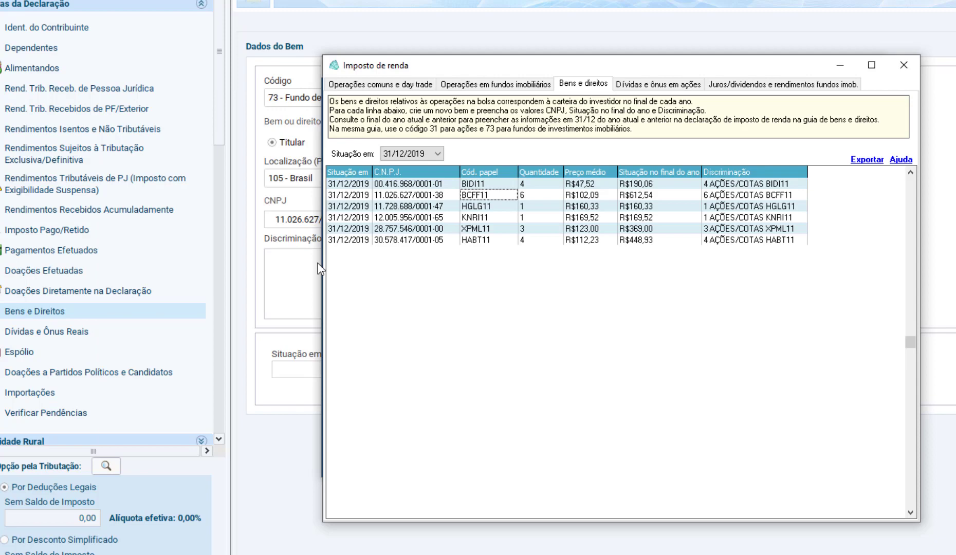
key("alt+Tab")
key("ctrl+v")
key("alt+Tab")
left_click(541, 196)
key("alt+Tab")
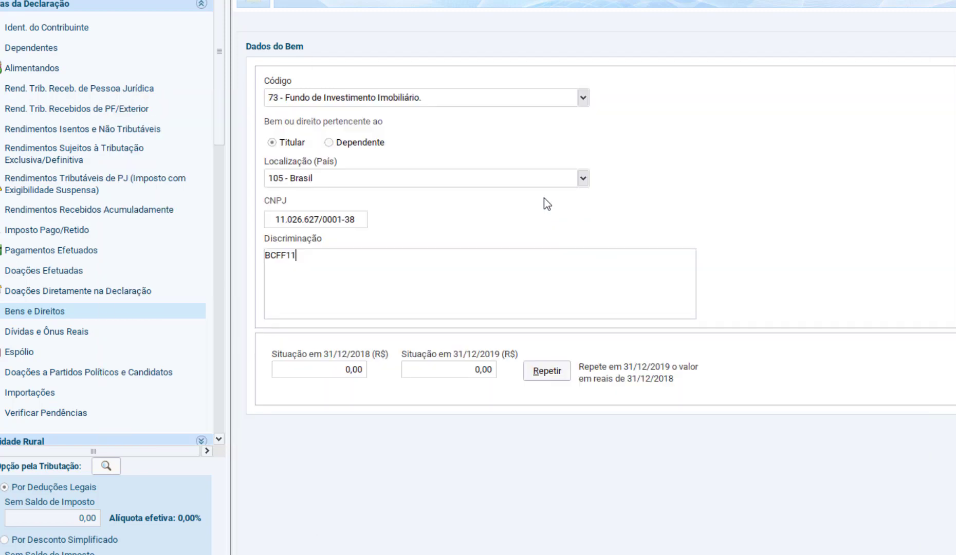
- Extend the Discriminação text with the number of shares so it reads "BCFF1, quantidade: 6"
key("BackSpace")
type(", quantidade: 6")
key("alt+Tab")
left_click(581, 207)
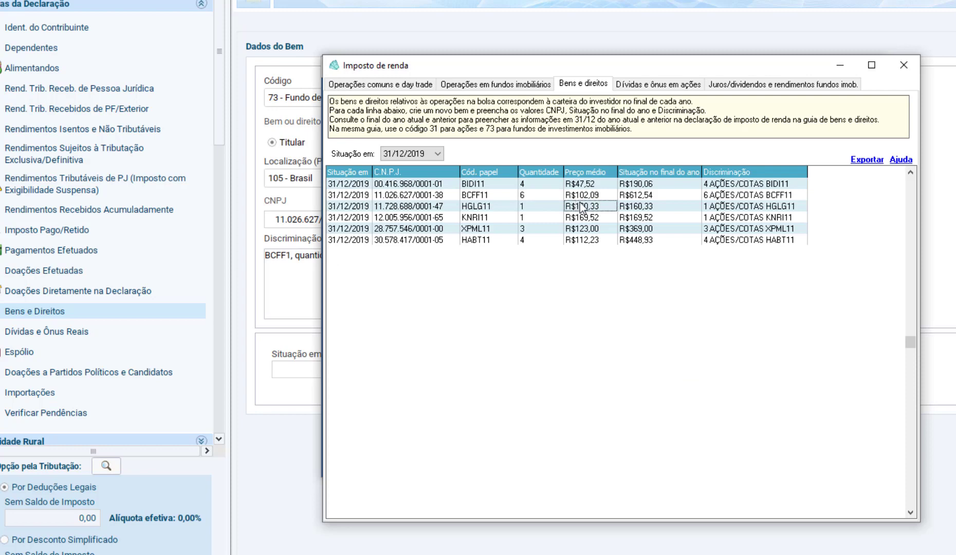
key("alt+Tab")
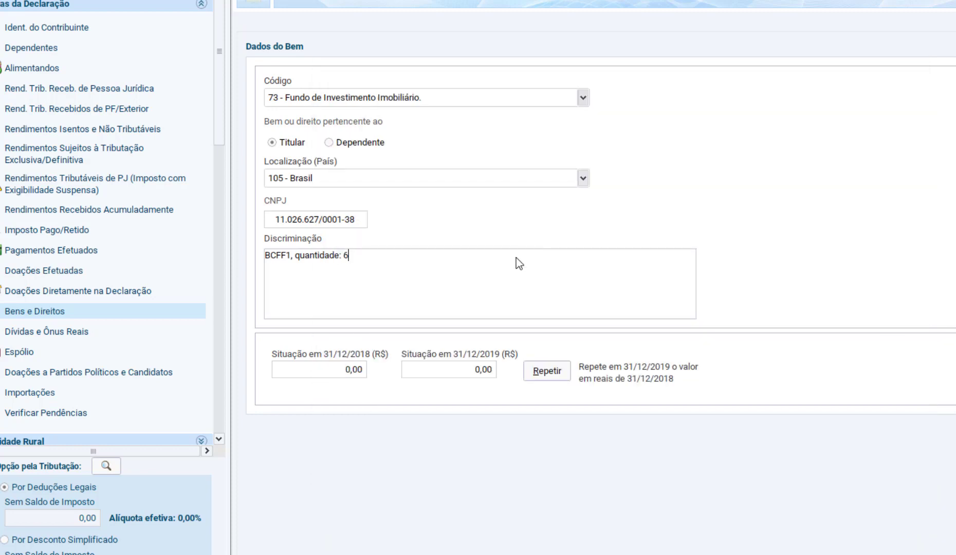
type(",")
key("ctrl+v")
key("alt+Tab")
- Copy BCFF11's Situação no final do ano value from IRPFbolsa into the asset's Situação em 31/12/2019 field
key("alt+Tab")
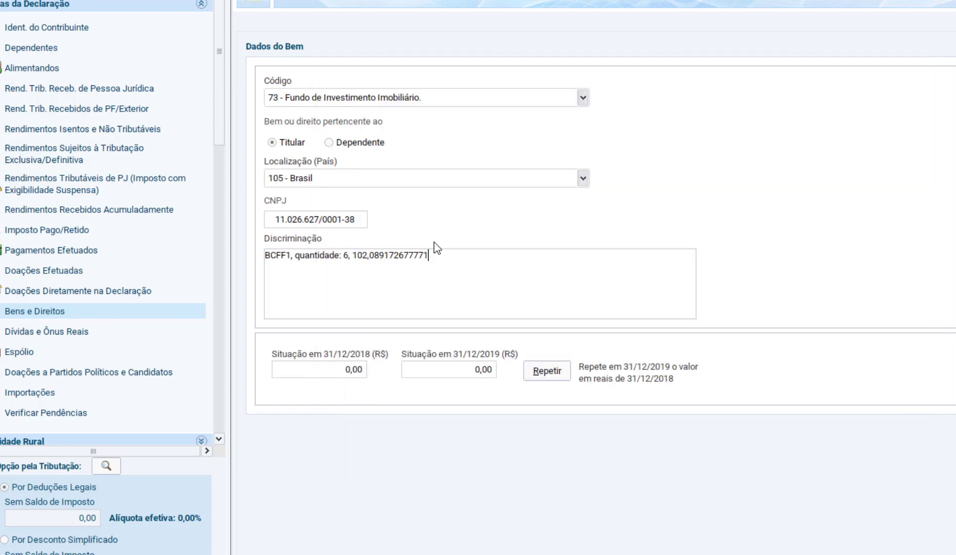
- Shorten the price in Discriminação to 102,09 and label it "preço médio:"
double_click(375, 258)
type("09")
left_click(355, 257)
type("preço médio:")
key("alt+Tab")
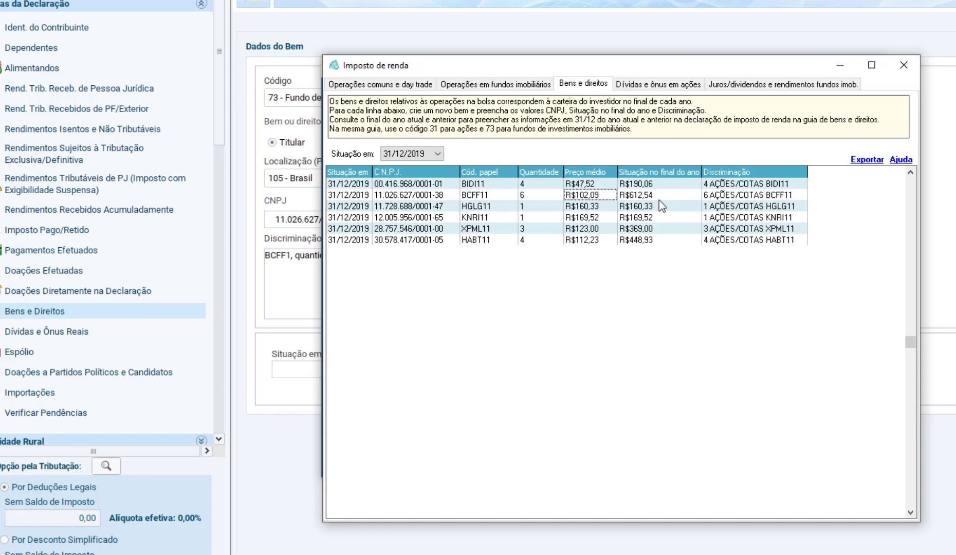
key("alt+Tab")
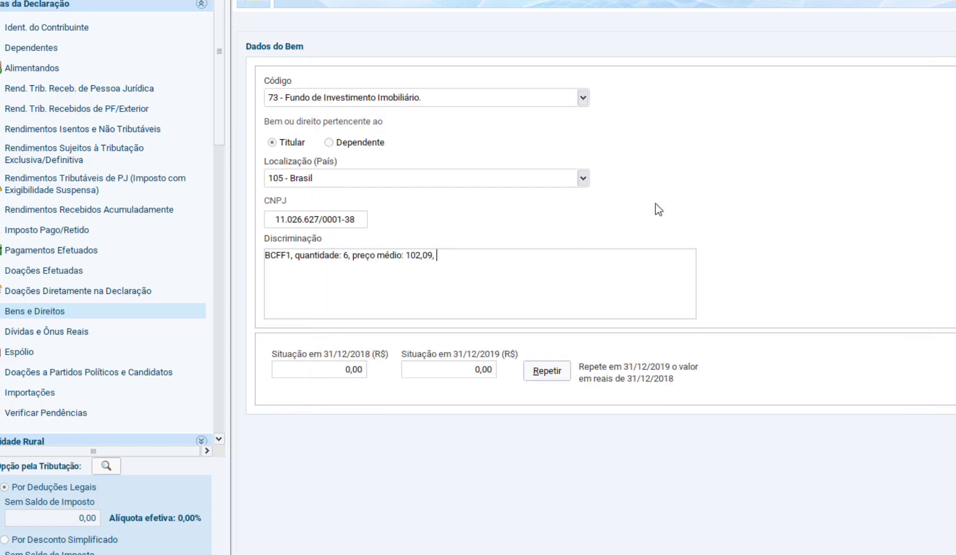
key("alt+Tab")
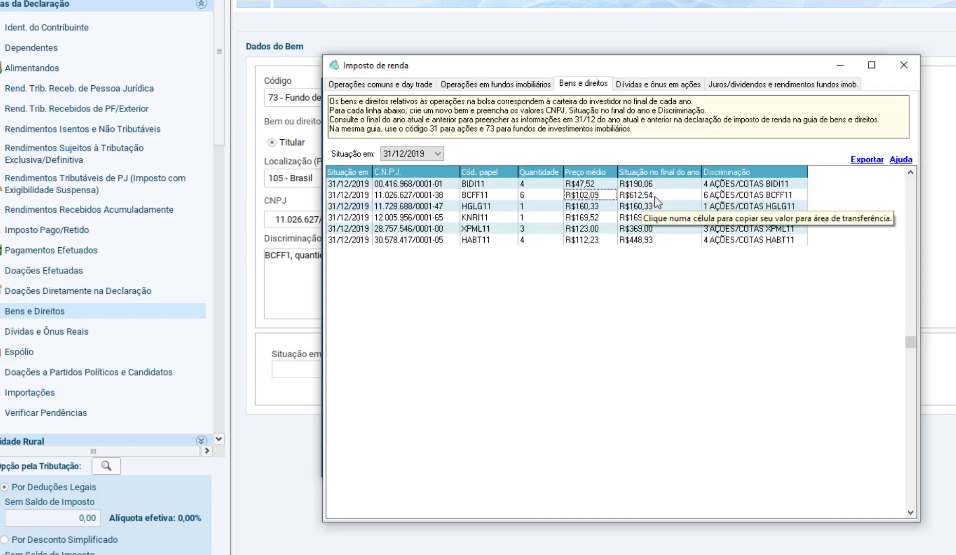
key("alt+Tab")
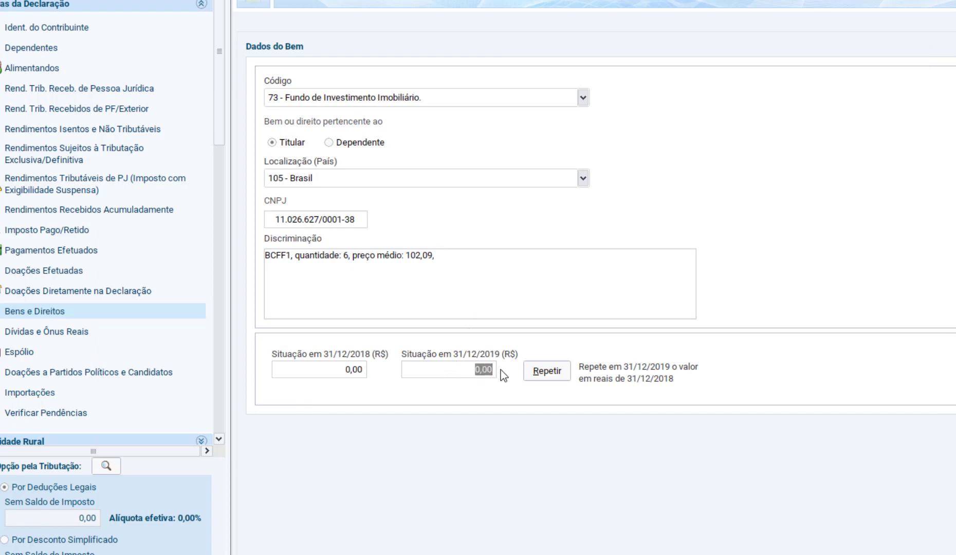
left_click(346, 370)
left_click(460, 371)
key("alt+Tab")
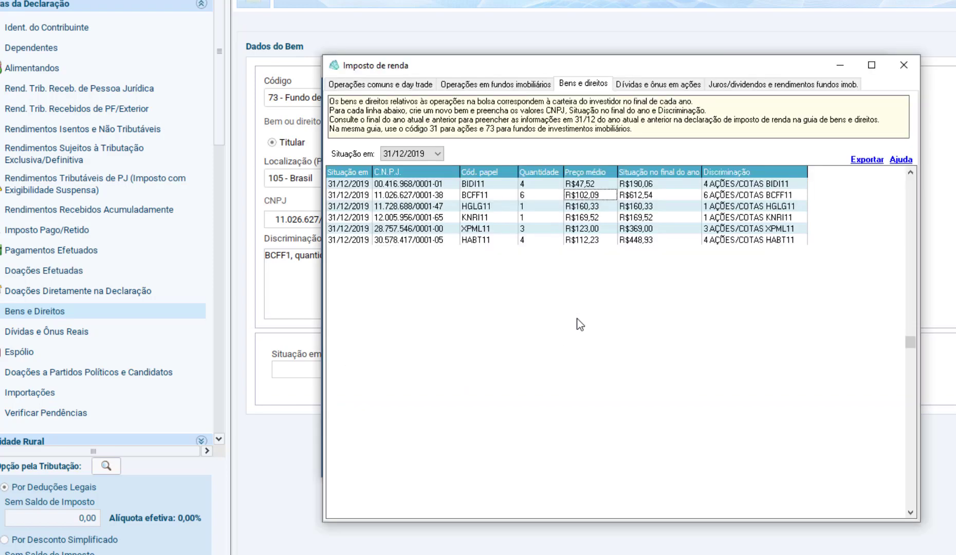
left_click(649, 195)
key("ctrl+c")
key("alt+Tab")
key("ctrl+v")
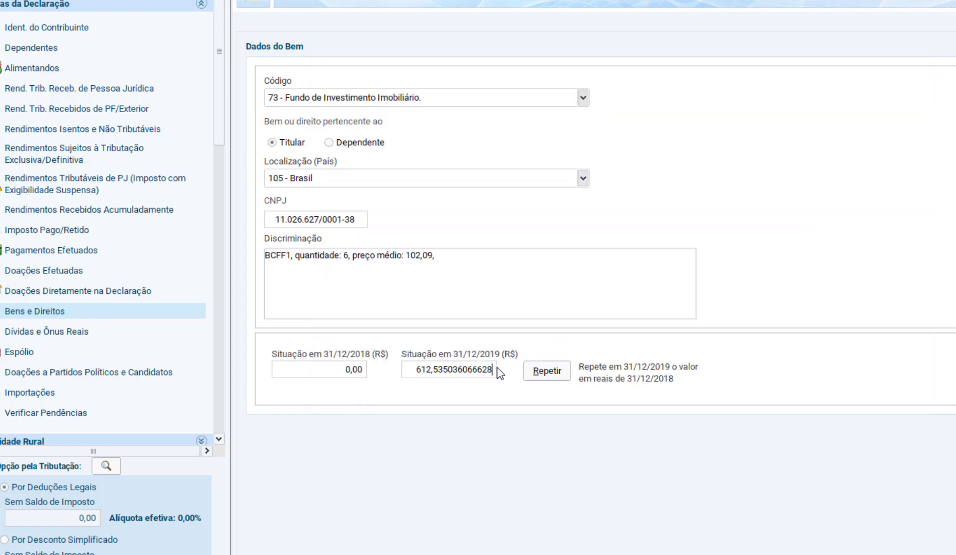
- Round the Situação em 31/12/2019 value of the BCFF11 asset to 612,54
key("alt+Tab")
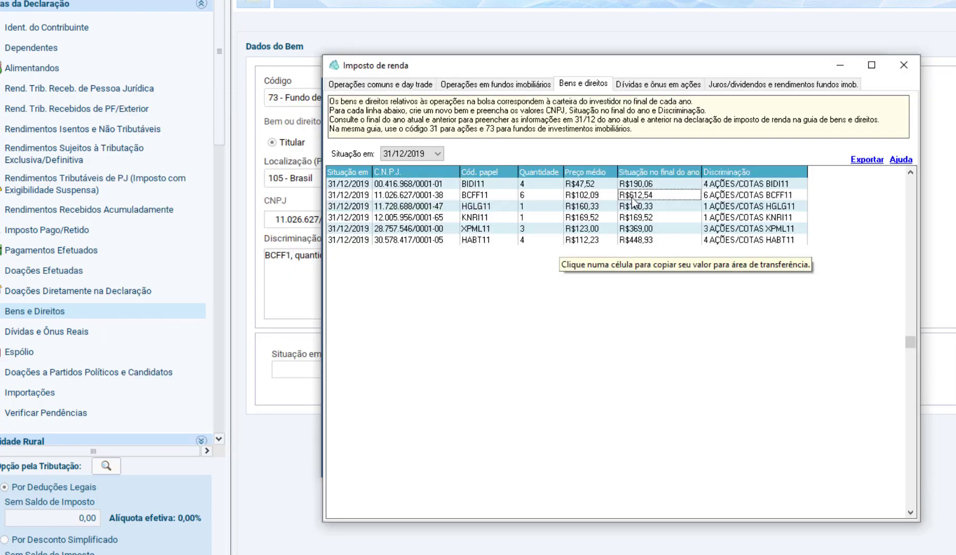
key("alt+Tab")
left_click(438, 370)
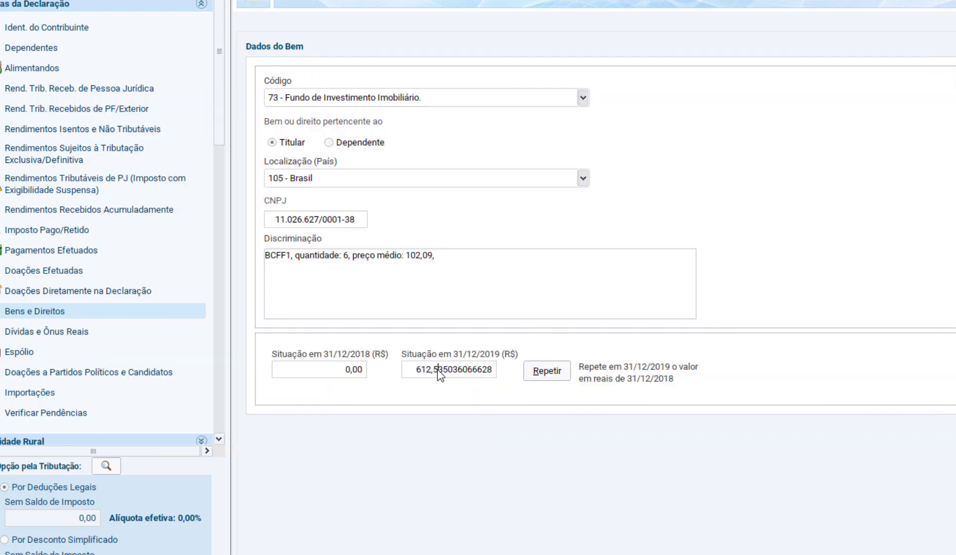
left_click_drag(438, 369, 551, 349)
key("shift+Right")
key("shift+Right")
key("shift+Right")
key("shift+Right")
key("shift+Right")
key("shift+Right")
key("shift+Right")
key("shift+Right")
key("shift+Right")
key("shift+Right")
key("shift+Right")
key("shift+Right")
key("shift+Right")
key("shift+Right")
key("shift+Right")
key("shift+Right")
type("54")
key("Tab")
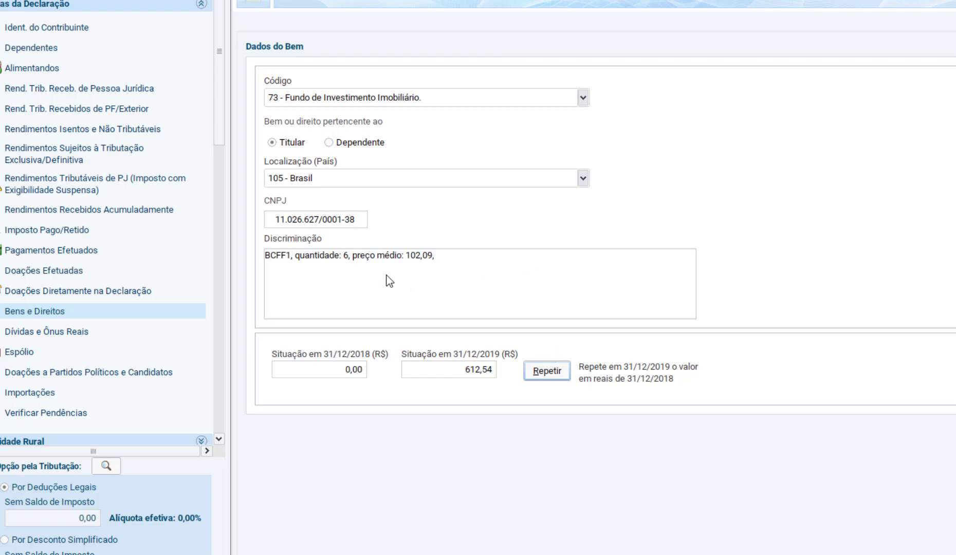
- Check the BCFF11 entry against the IRPFbolsa table and save it to the Bens e Direitos list
key("alt+Tab")
key("alt+Tab")
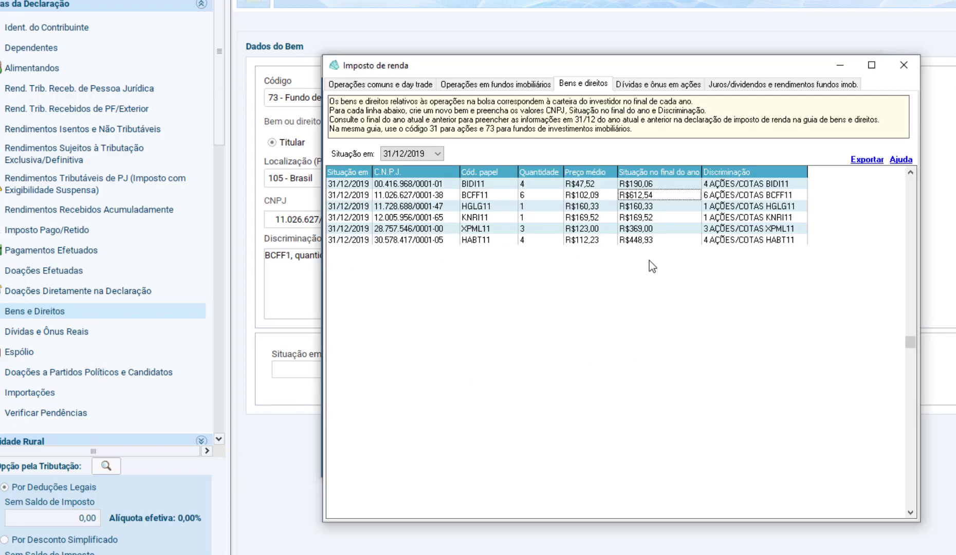
key("alt+Tab")
key("alt+Tab")
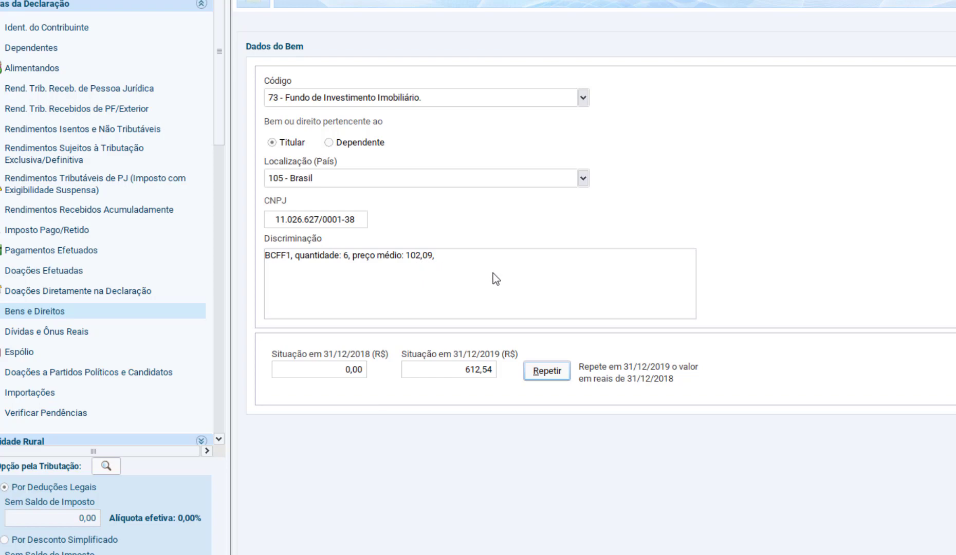
left_click(766, 553)
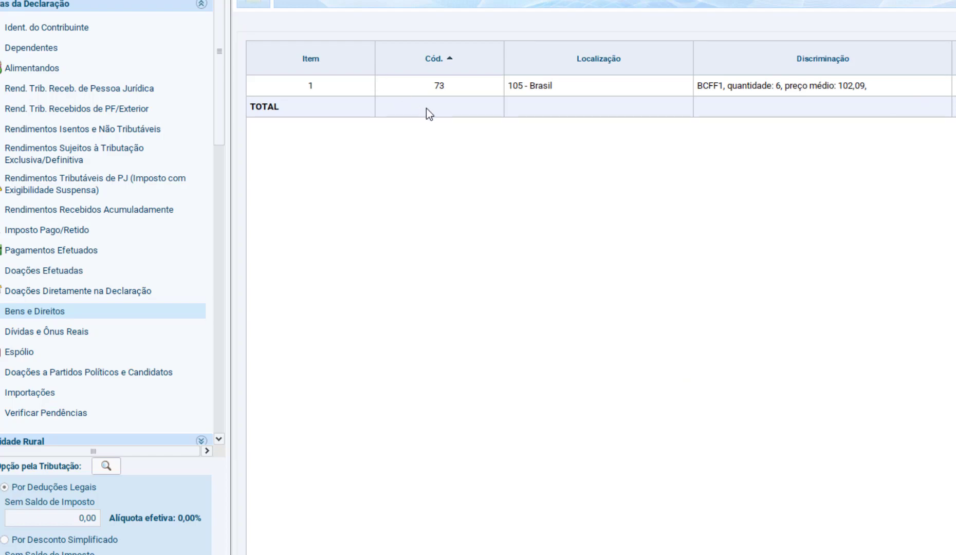
- Reopen the saved BCFF11 asset to review its data and return to the Bens e Direitos list
mouse_move(646, 119)
double_click(640, 91)
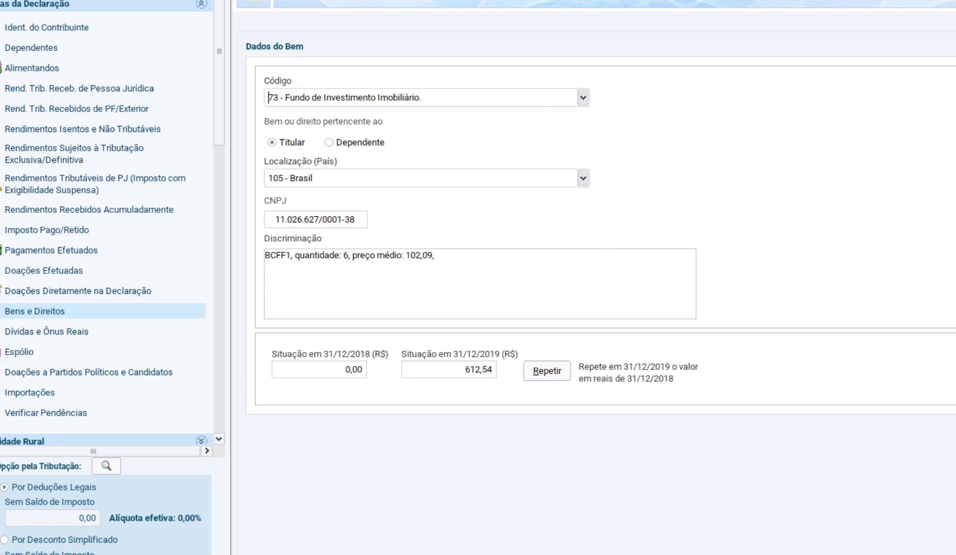
left_click(954, 552)
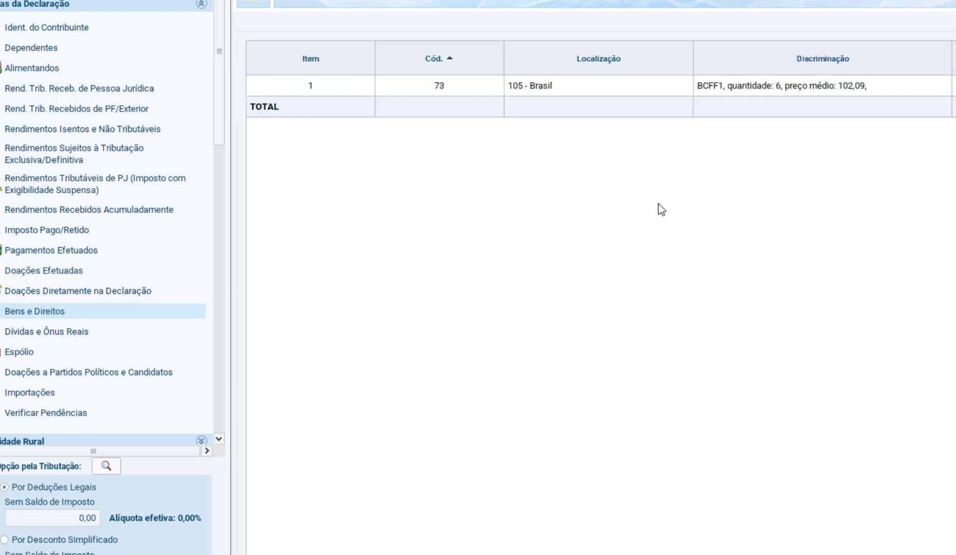
left_click(586, 93)
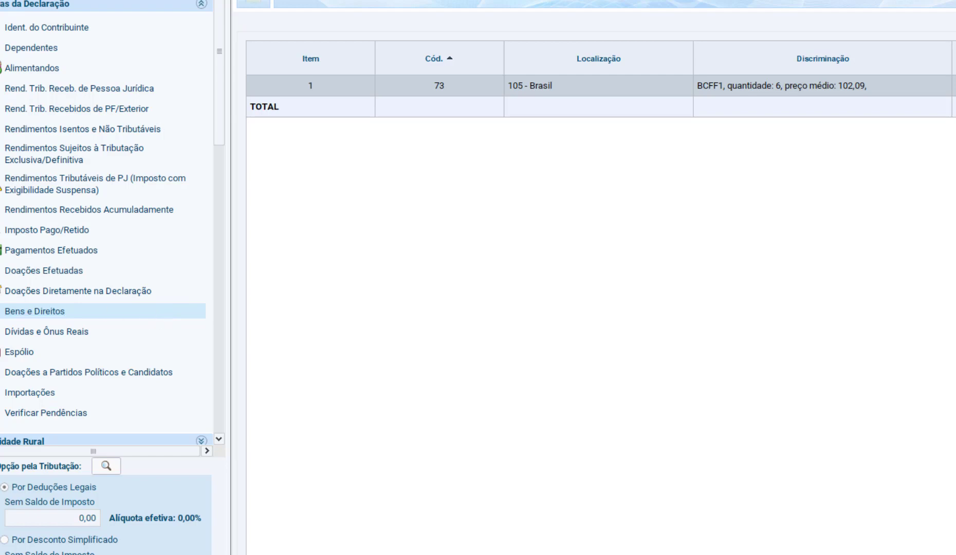
- Switch to IRPFbolsa and show the interest, dividends and real estate fund income for the year 2019
left_click(0, 226)
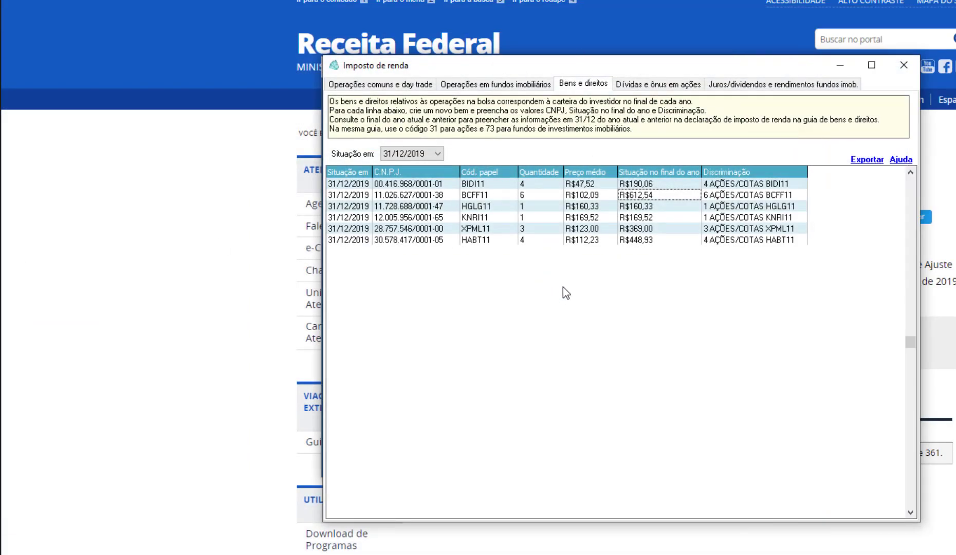
left_click(763, 89)
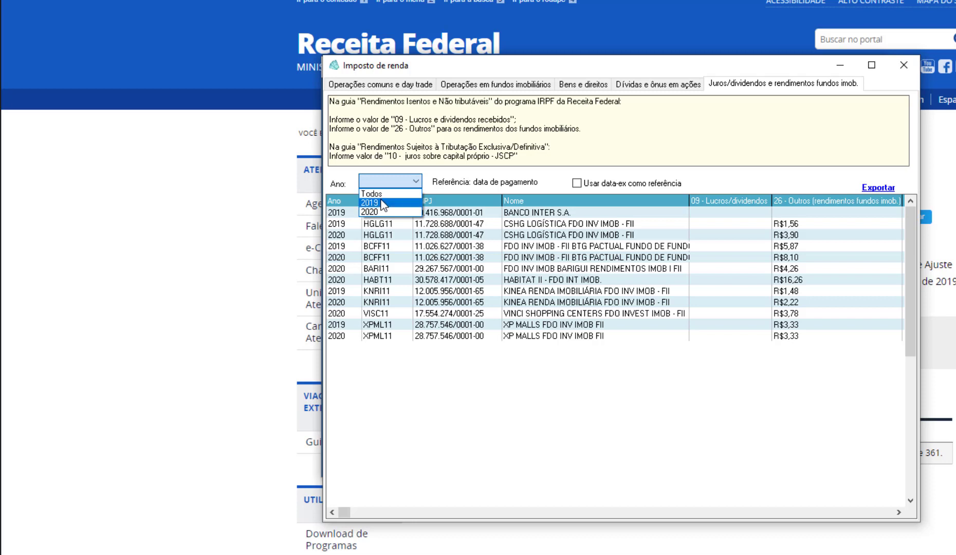
left_click(386, 203)
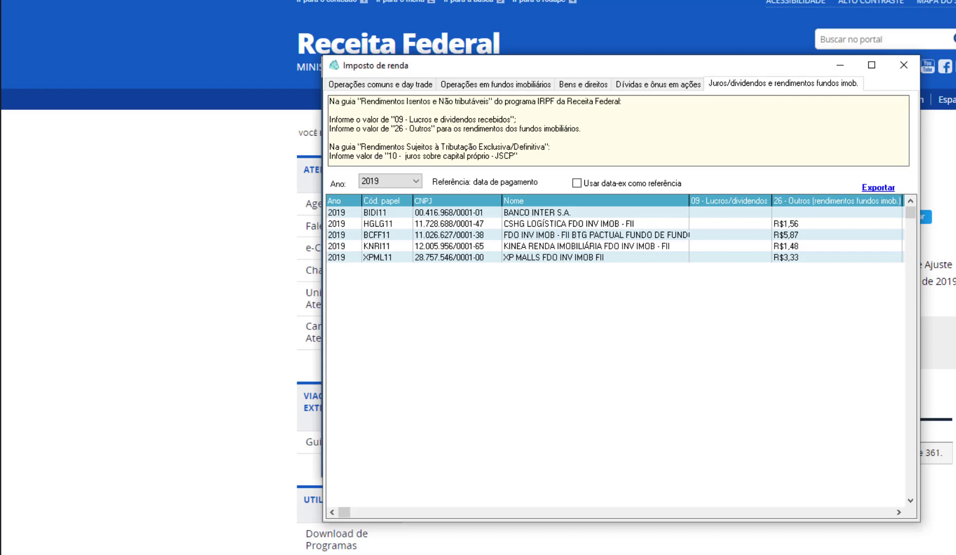
- Open Rendimentos Isentos e Não Tributáveis in the declaration and read IRPFbolsa's instructions on which income codes to use
key("alt+Tab")
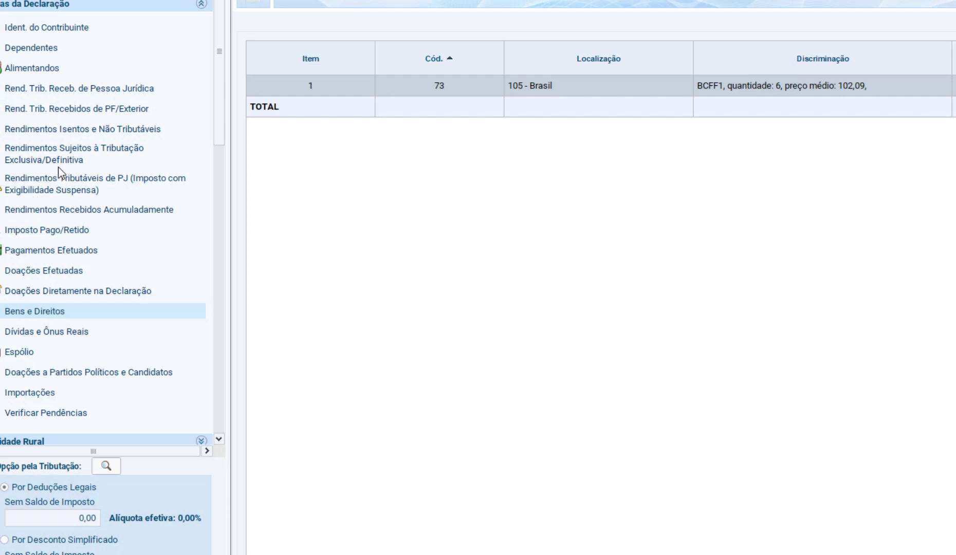
left_click(112, 131)
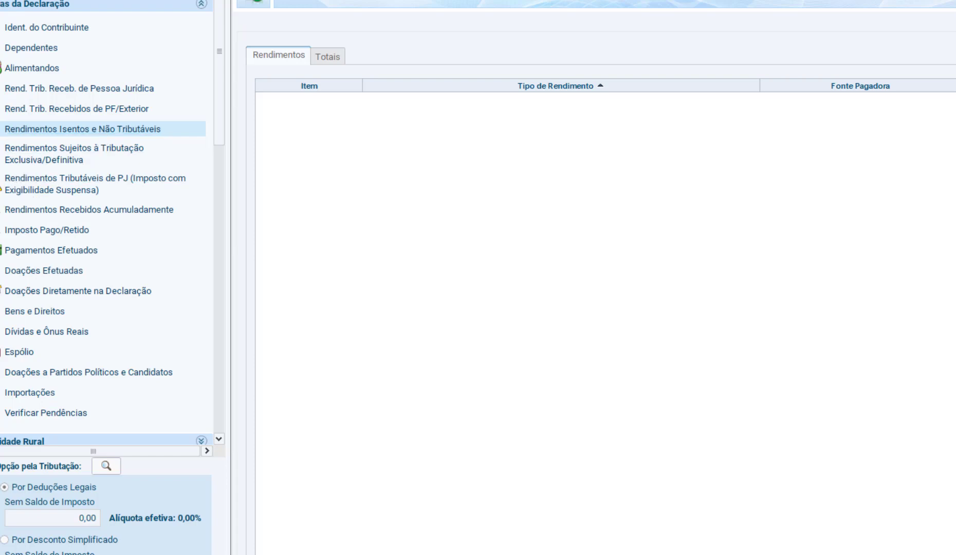
key("alt+Tab")
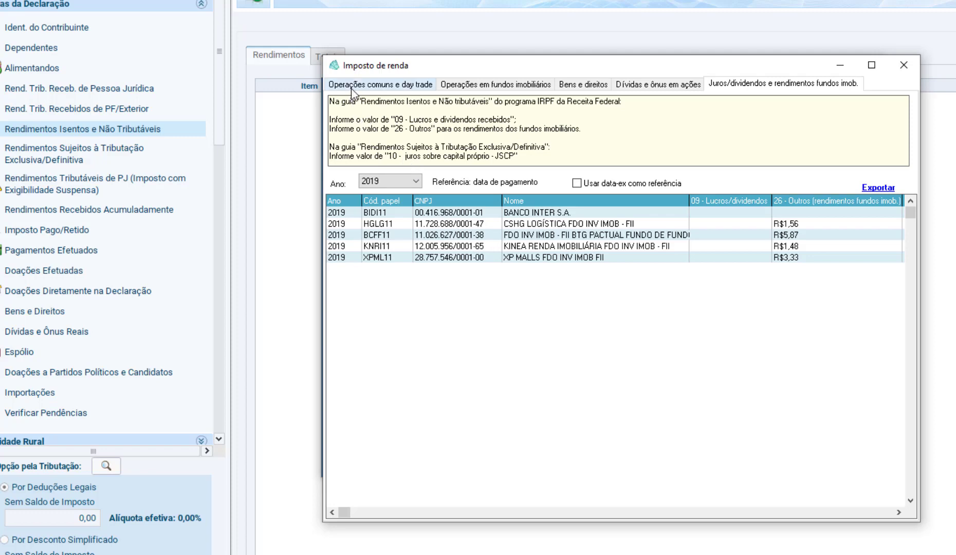
left_click_drag(335, 102, 345, 150)
left_click(354, 124)
left_click_drag(487, 102, 388, 102)
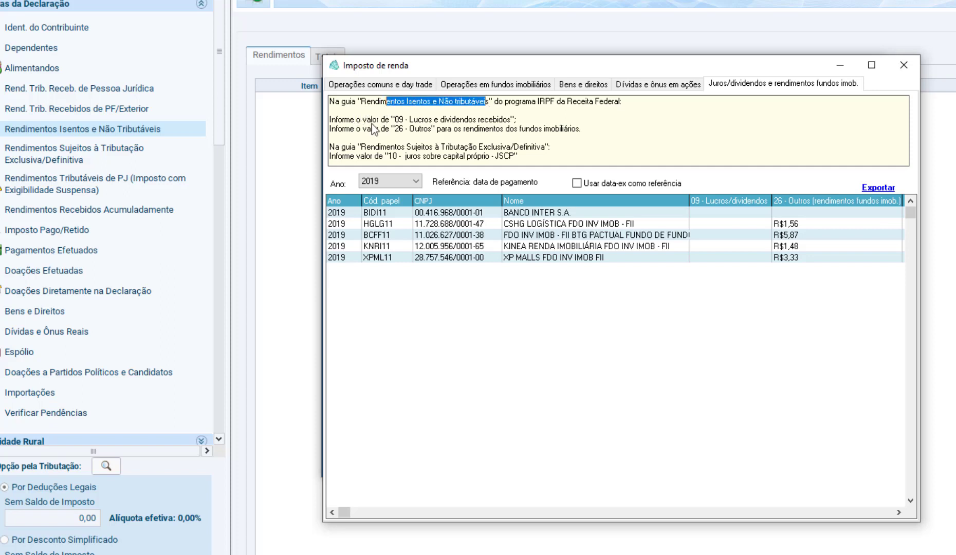
left_click(371, 119)
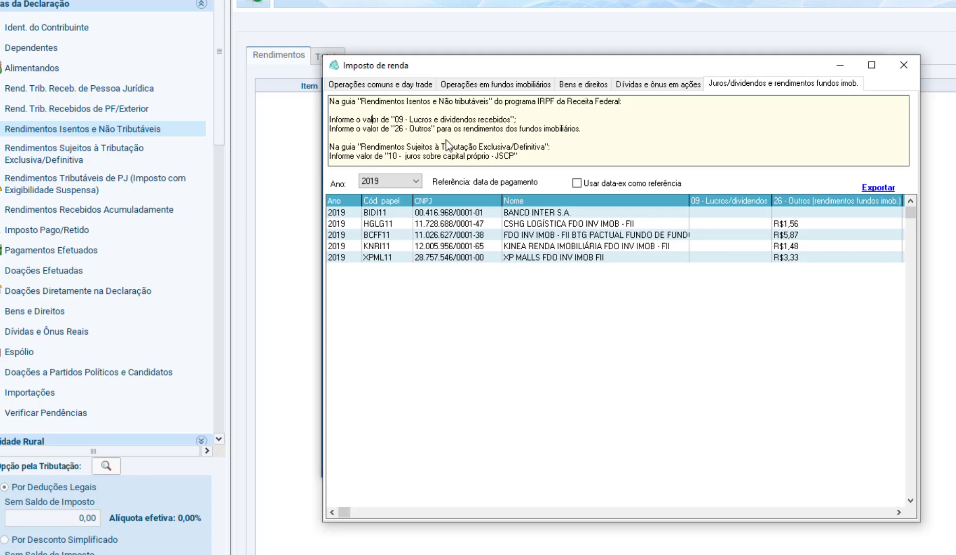
- Start a new exempt income entry with Tipo de Rendimento 26 - Outros
left_click(298, 151)
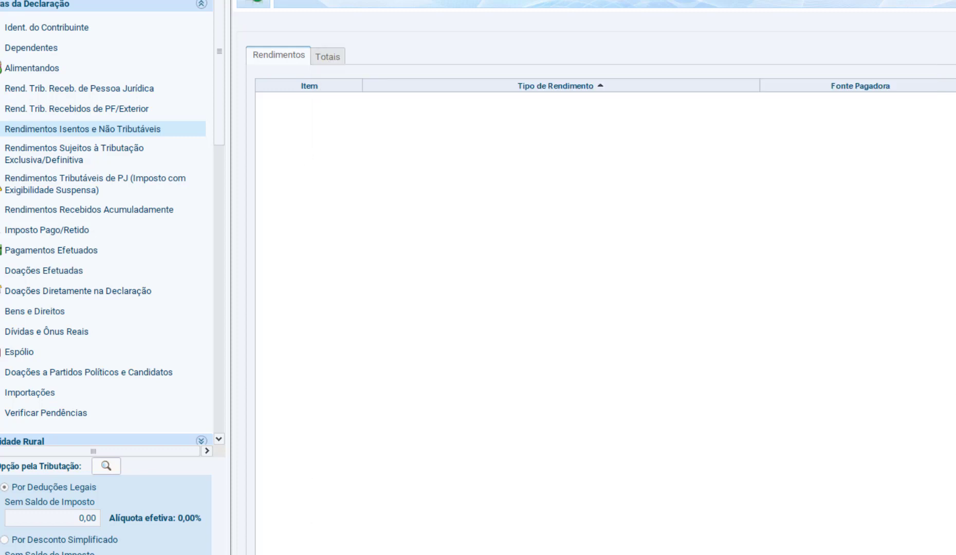
key("alt+Tab")
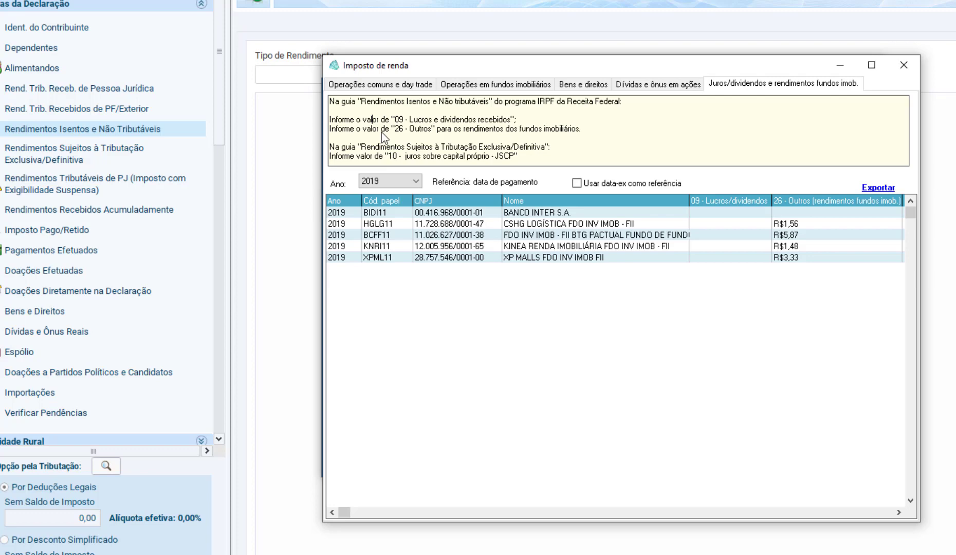
key("alt+Tab")
type("26")
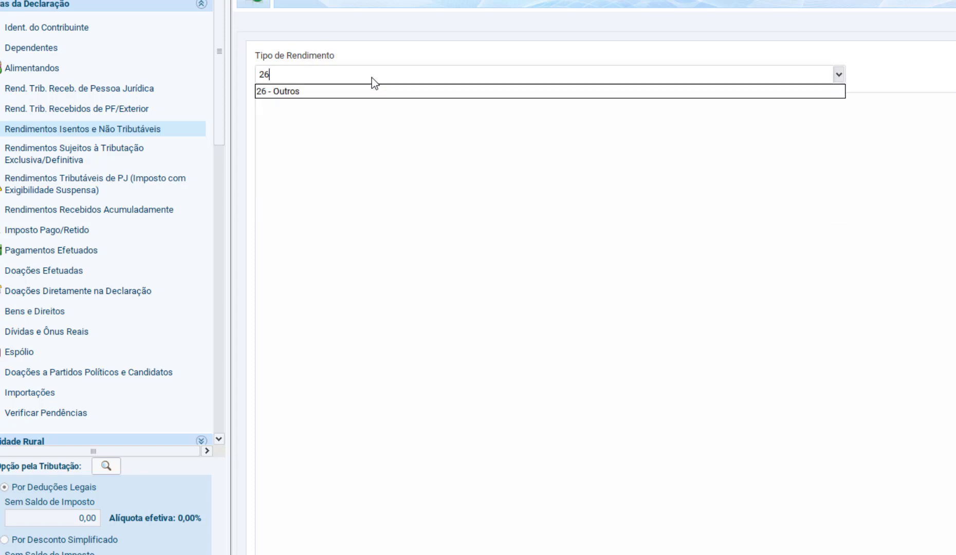
left_click(341, 96)
- Check IRPFbolsa's note on code 26 for real estate funds and set Tipo de Beneficiário to Titular
key("alt+Tab")
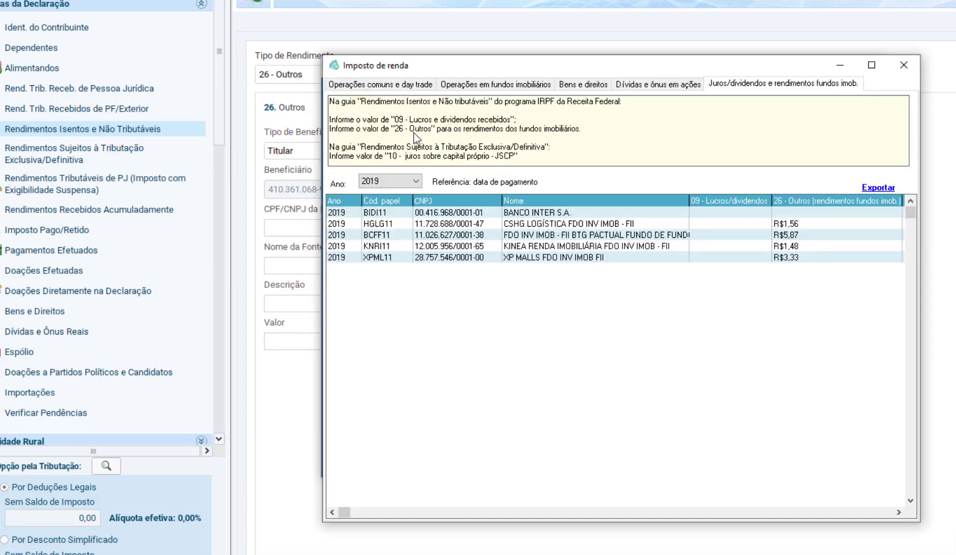
left_click_drag(509, 129, 582, 138)
left_click(580, 147)
key("alt+Tab")
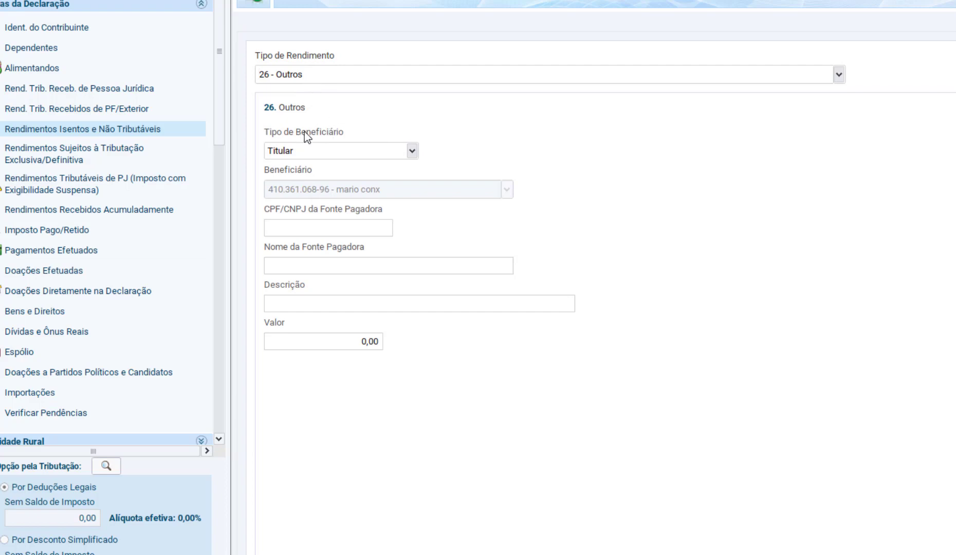
left_click(402, 150)
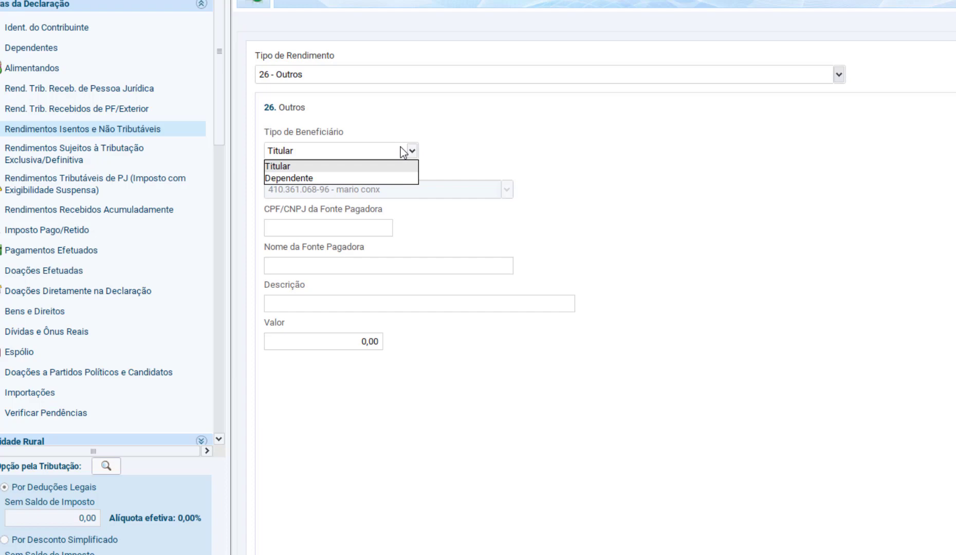
left_click(374, 165)
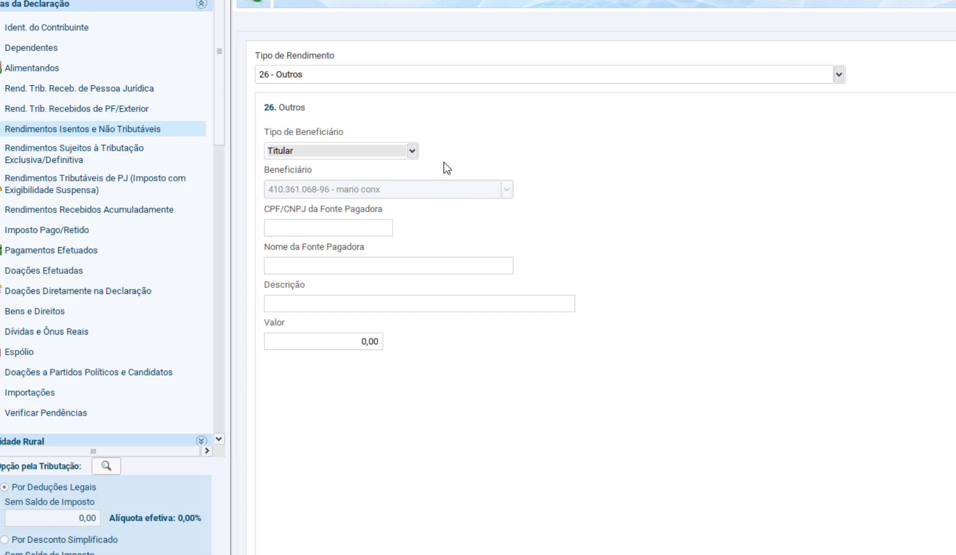
- Copy BCFF11's CNPJ from IRPFbolsa into the CPF/CNPJ da Fonte Pagadora field
key("alt+Tab")
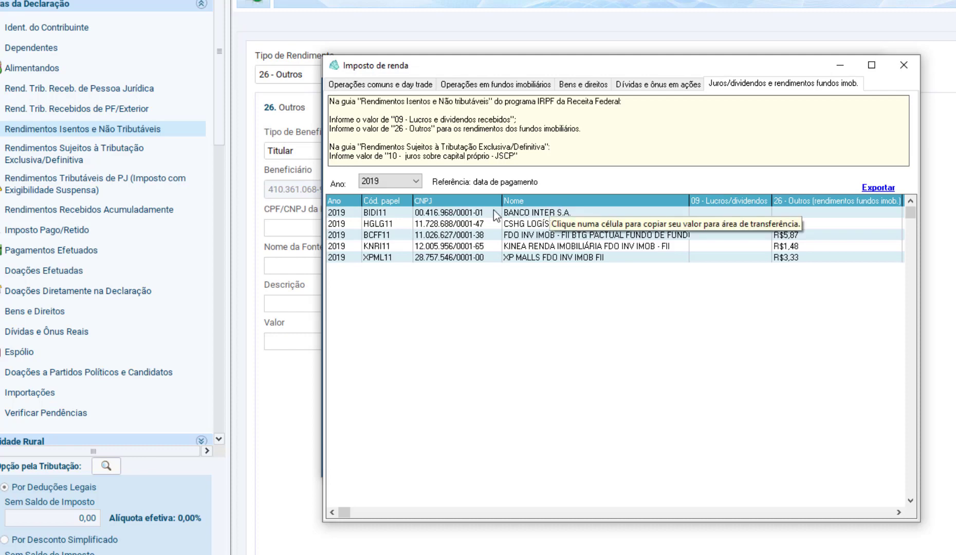
left_click(463, 226)
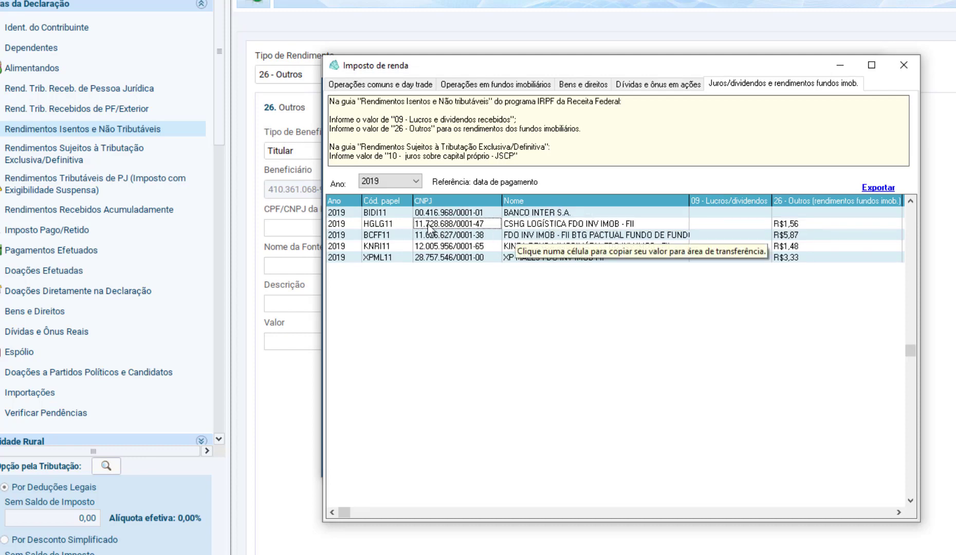
key("alt+Tab")
left_click(370, 231)
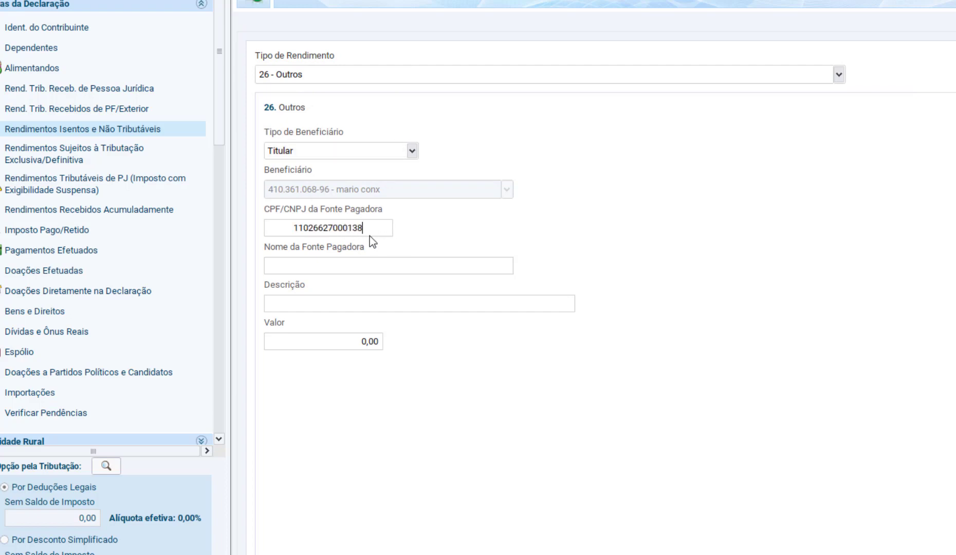
- Copy BCFF11's full fund name from IRPFbolsa into the Nome da Fonte Pagadora field
key("alt+Tab")
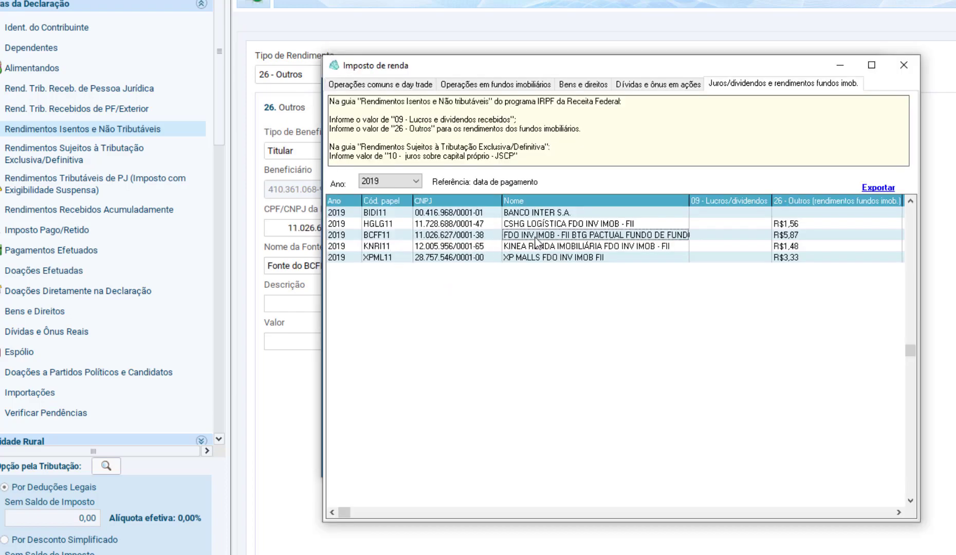
key("alt+Tab")
key("Tab")
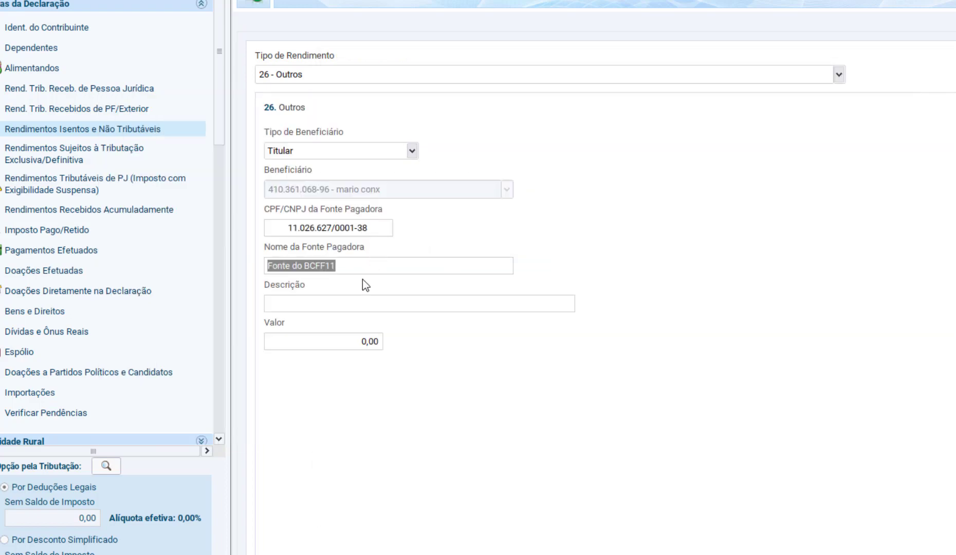
type("FDO INV IMOB - FII BTG PACTUAL FUNDO DE FUNDOS")
key("Tab")
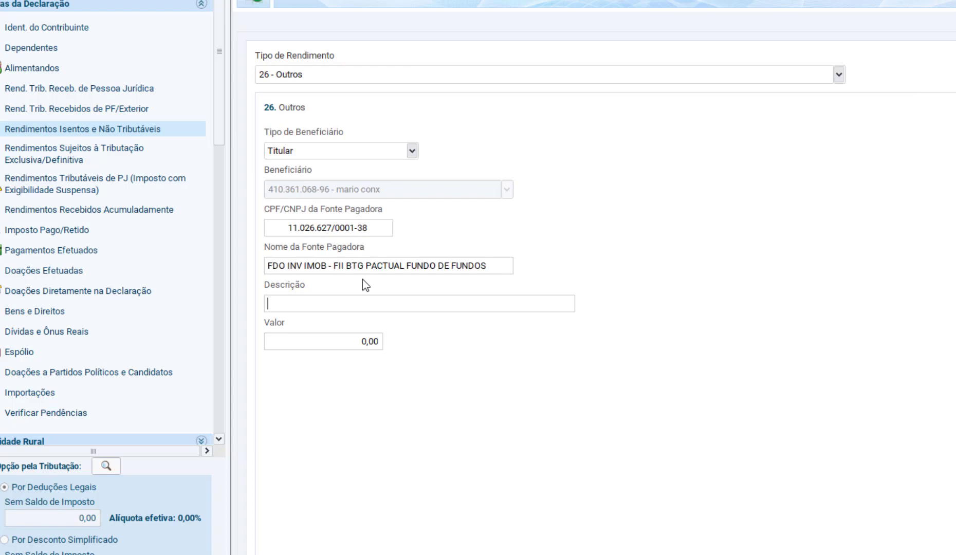
- Widen IRPFbolsa's Imposto de renda window and enter "Fundo imoboliario BCFF11" as the income entry's Descrição
key("alt+Tab")
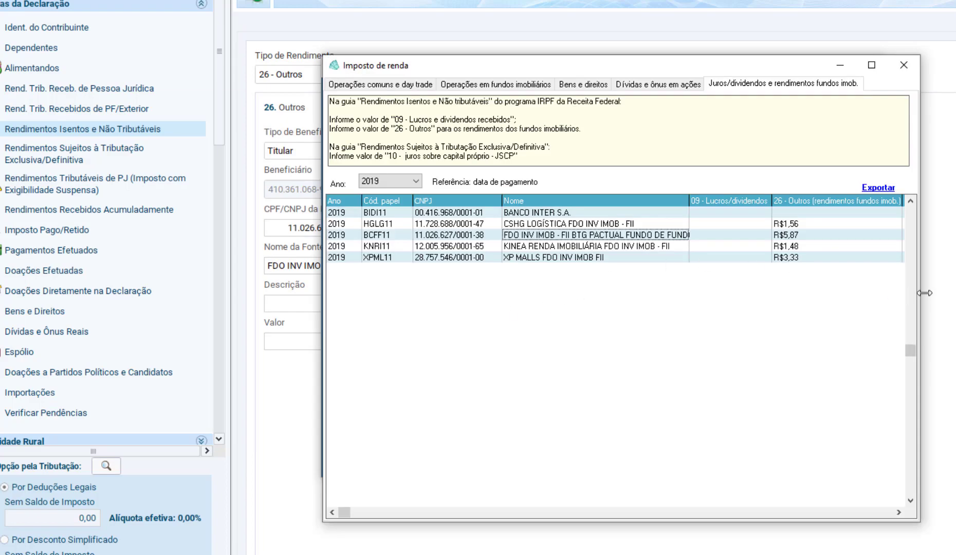
left_click_drag(920, 292, 955, 293)
key("alt+Tab")
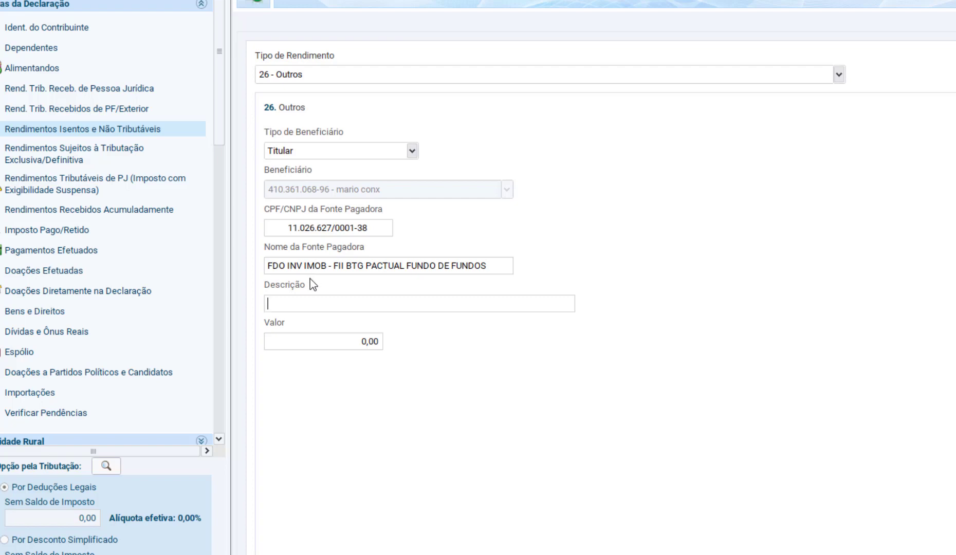
type("Fundo imoboliario BCFF")
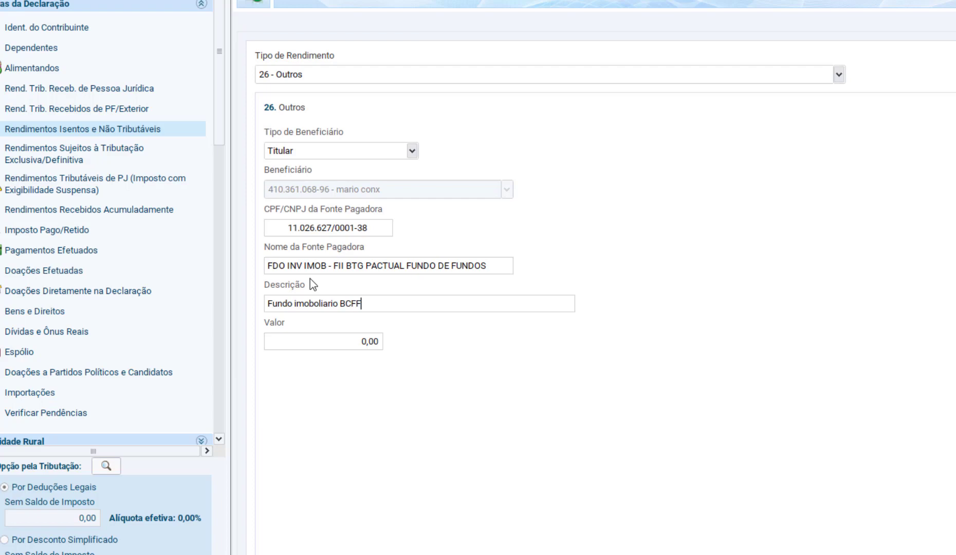
type("11")
- Copy BCFF11's 2019 code 26 income of 5,87 from IRPFbolsa into the Valor field
key("alt+Tab")
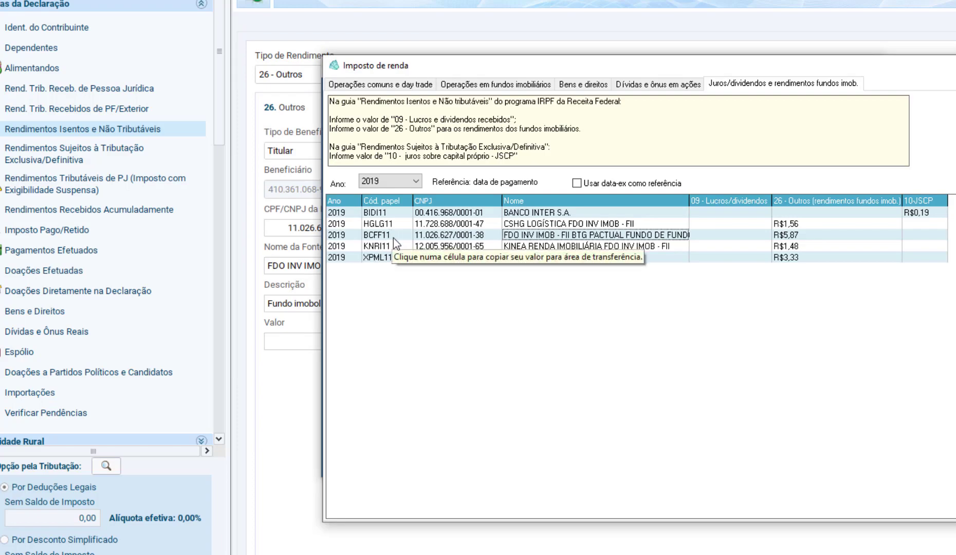
key("alt+Tab")
left_click(376, 344)
key("alt+Tab")
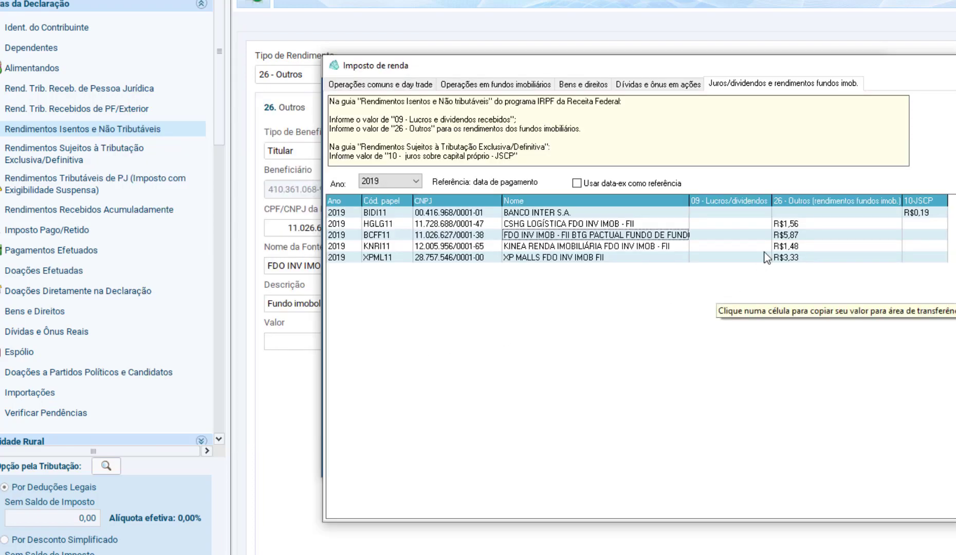
left_click(794, 235)
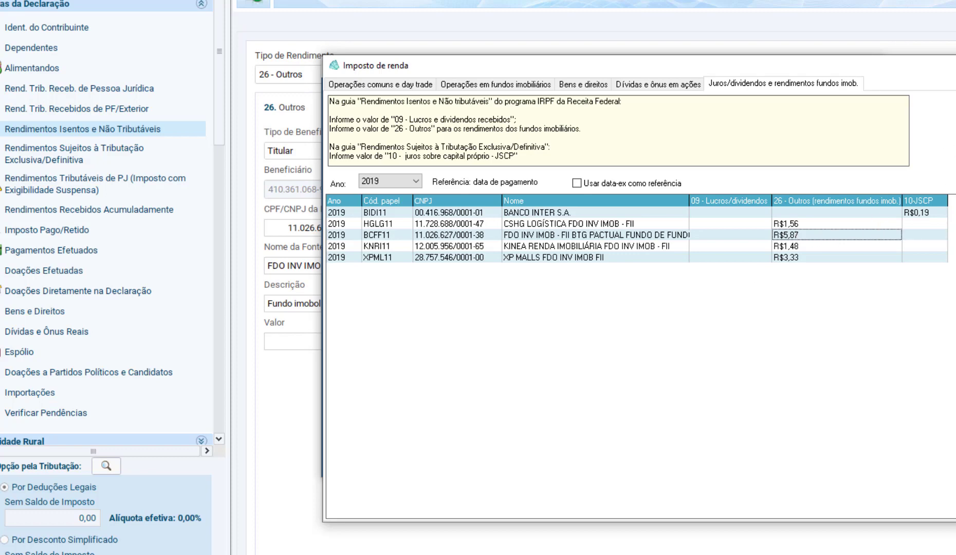
key("alt+Tab")
left_click(378, 342)
type("5,87")
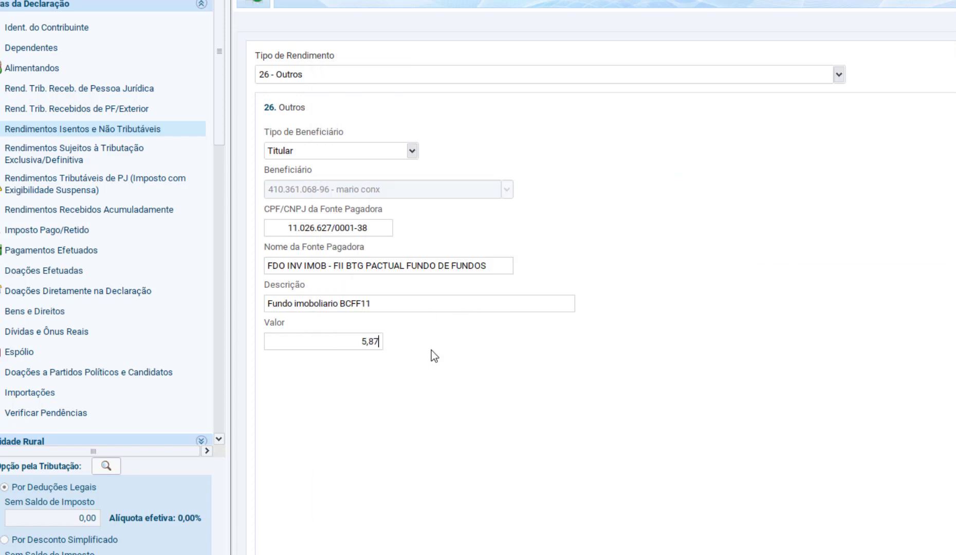
left_click(462, 307)
- Read IRPFbolsa's instructions on declaring juros sobre capital próprio (JSCP) under Rendimentos Sujeitos à Tributação Exclusiva/Definitiva
key("alt+Tab")
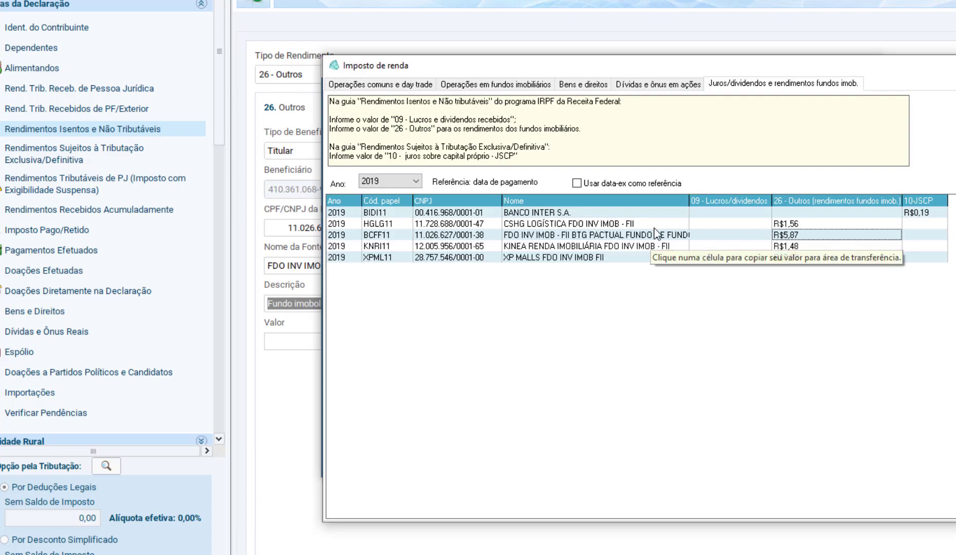
scroll(448, 151, "down", 1)
left_click_drag(448, 151, 341, 132)
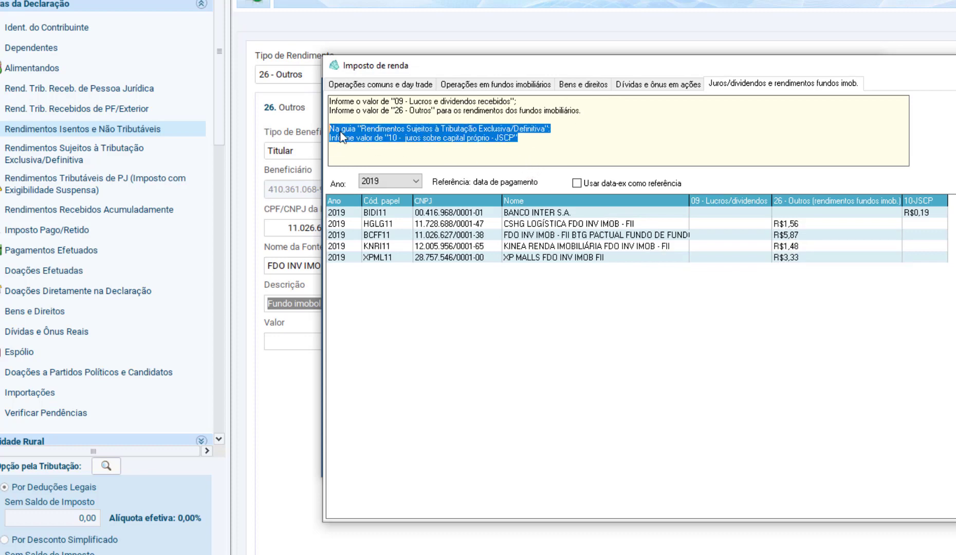
left_click(510, 141)
left_click_drag(517, 138, 489, 137)
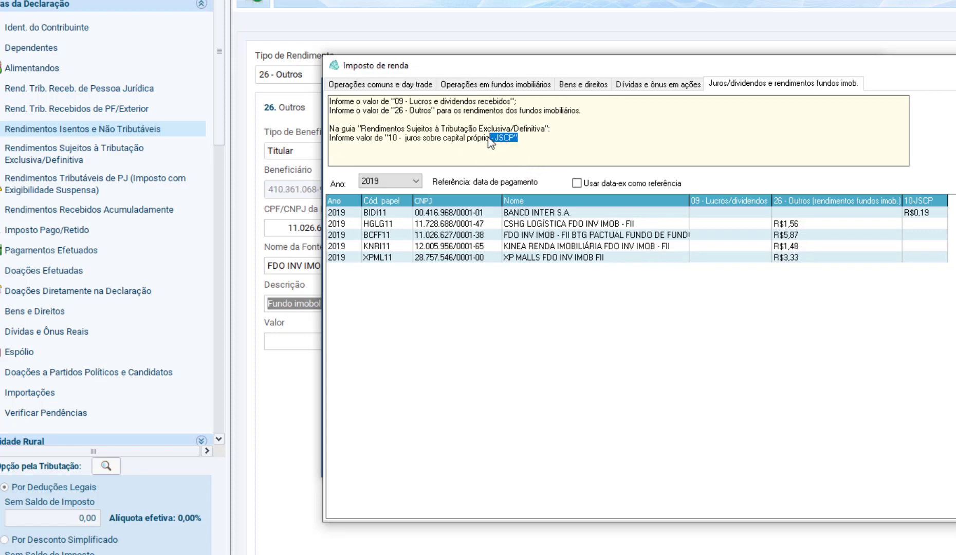
left_click(449, 128)
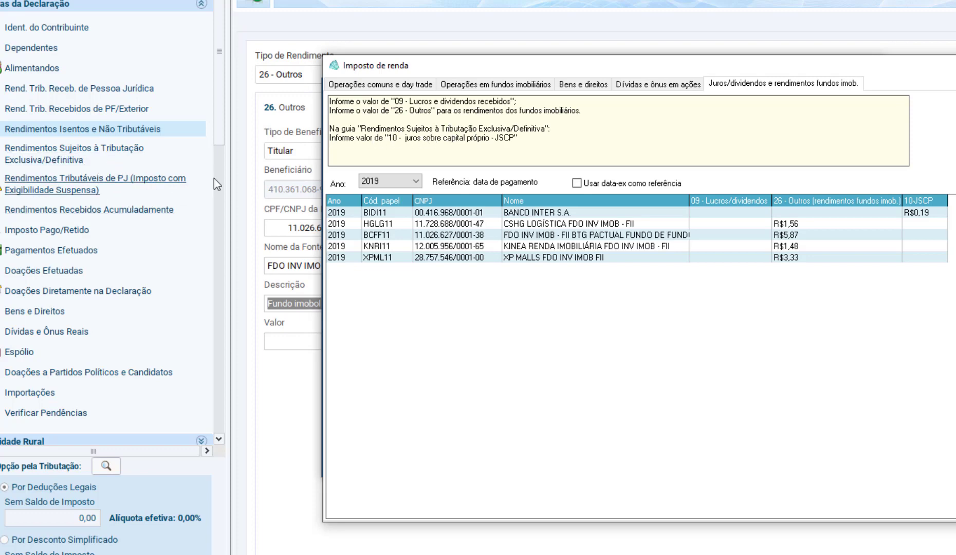
- Return to the declaration, save the BCFF11 exempt income entry, and switch back to IRPFbolsa's income table
left_click(242, 183)
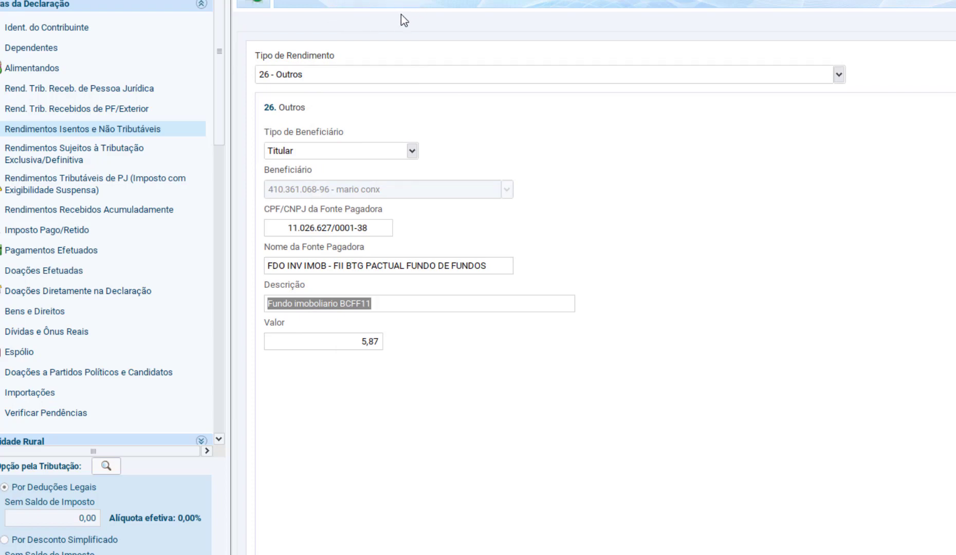
left_click(955, 285)
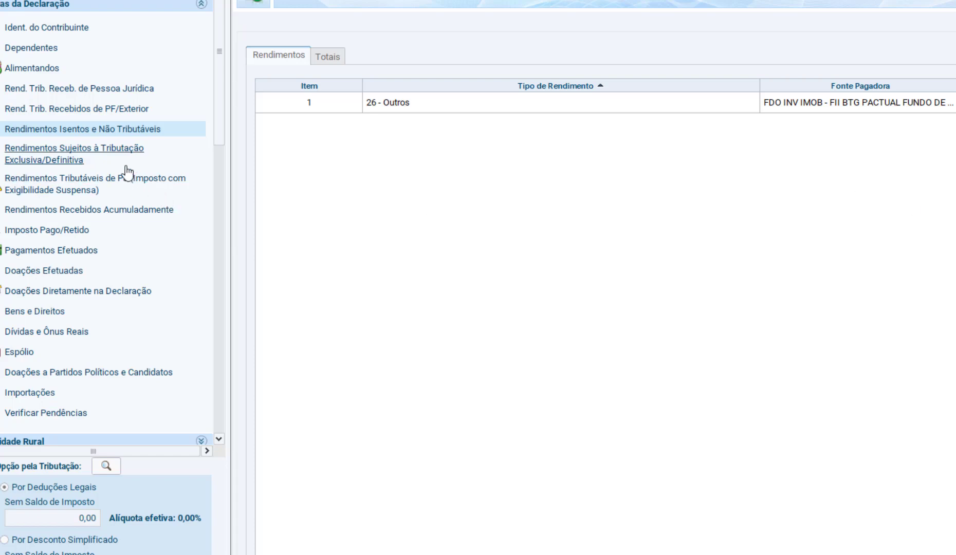
key("alt+Tab")
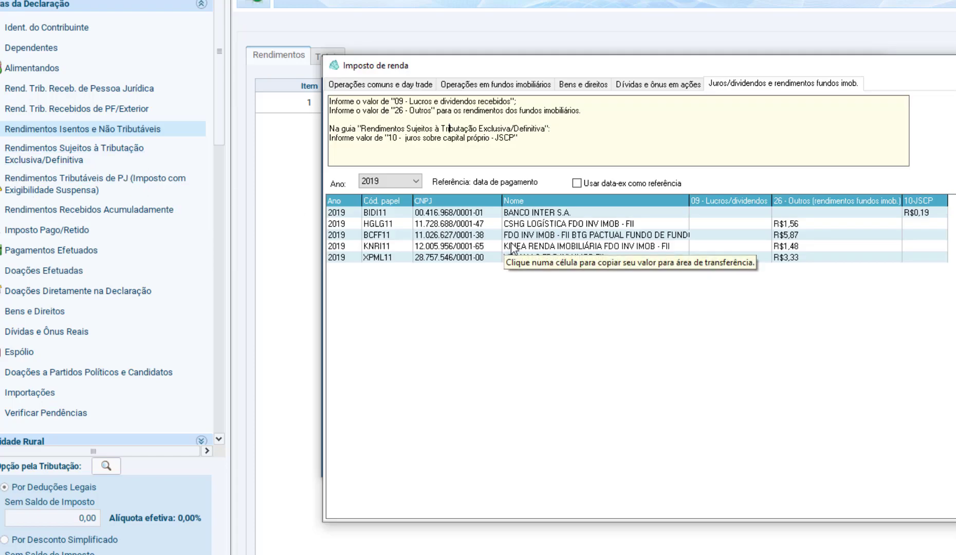